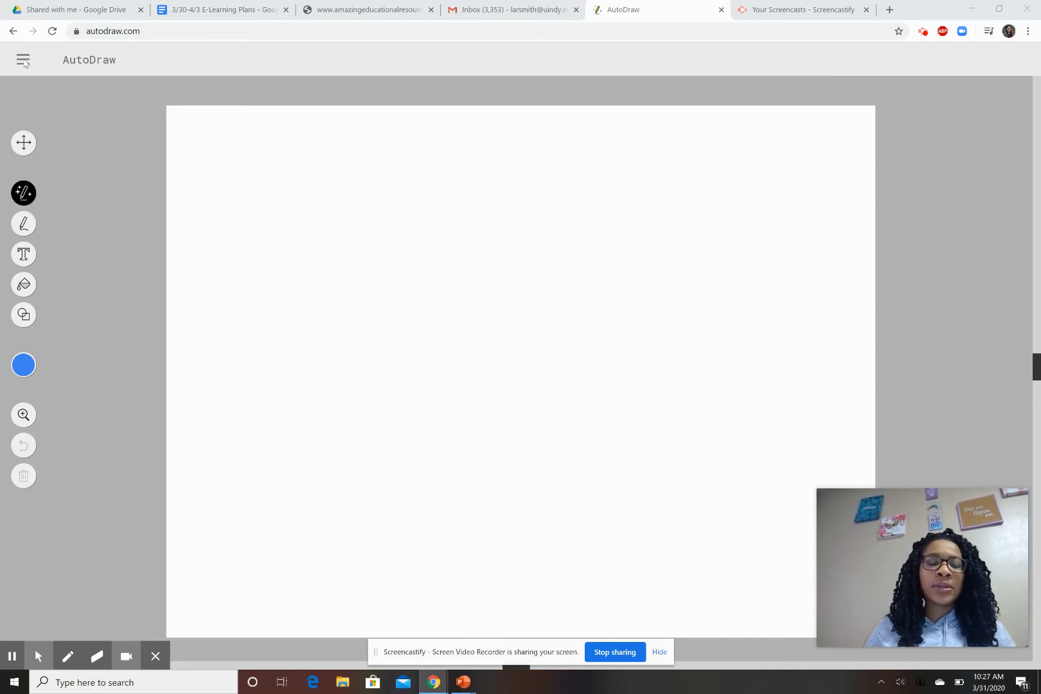
# Start over on a blank landscape page, then select the Fill and Shape tools.
pyautogui.click(23, 60)
pyautogui.click(79, 125)
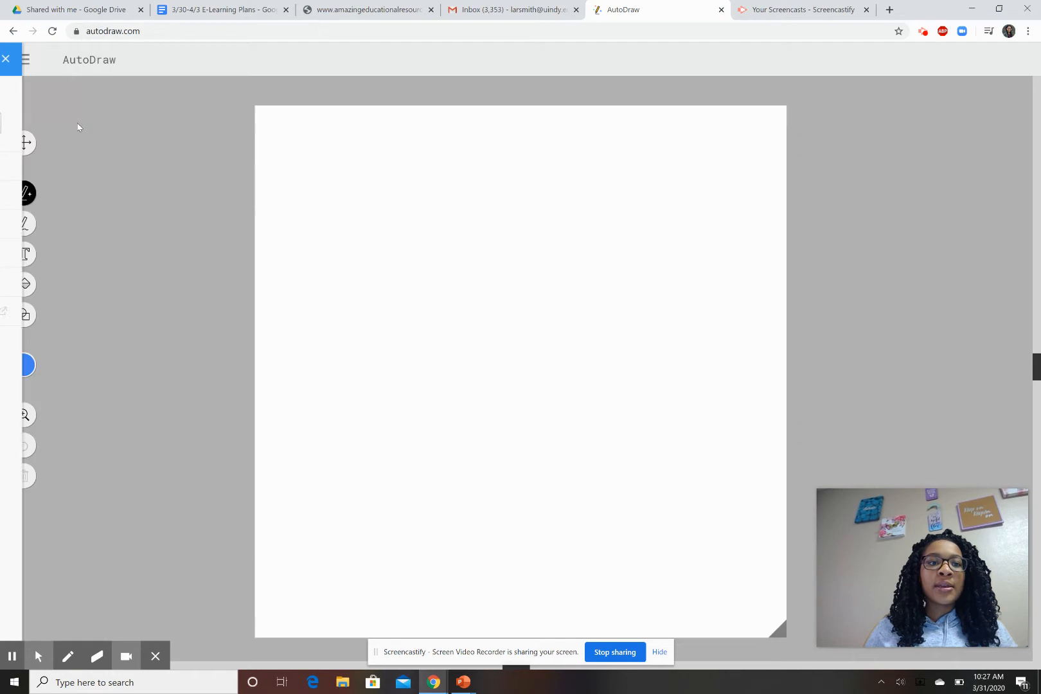
pyautogui.click(23, 61)
pyautogui.click(28, 122)
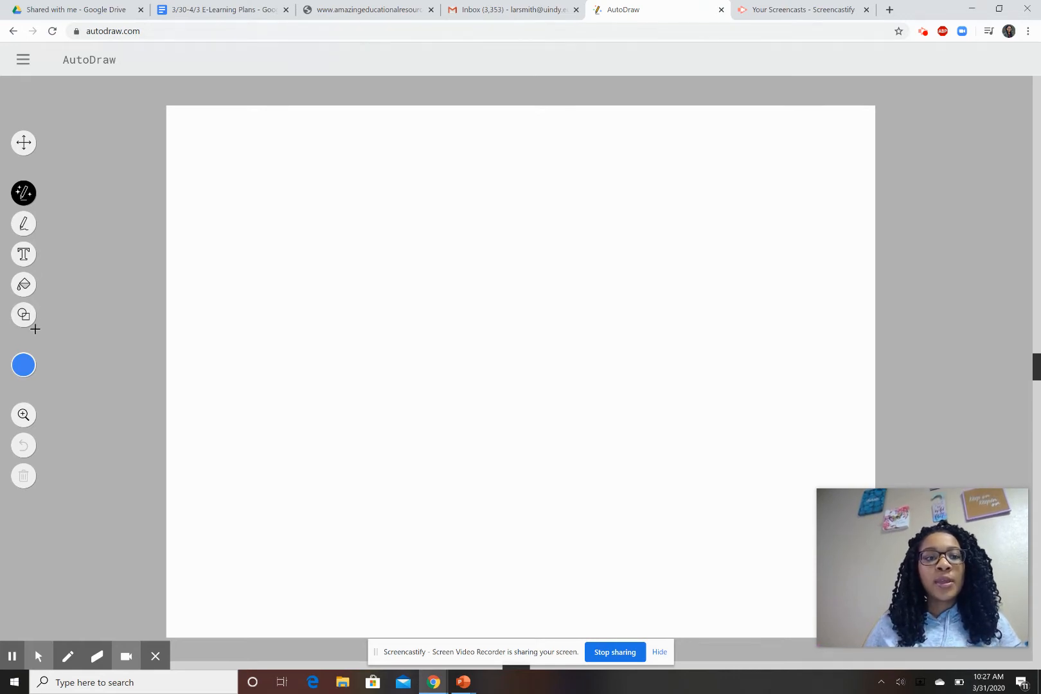
pyautogui.click(24, 286)
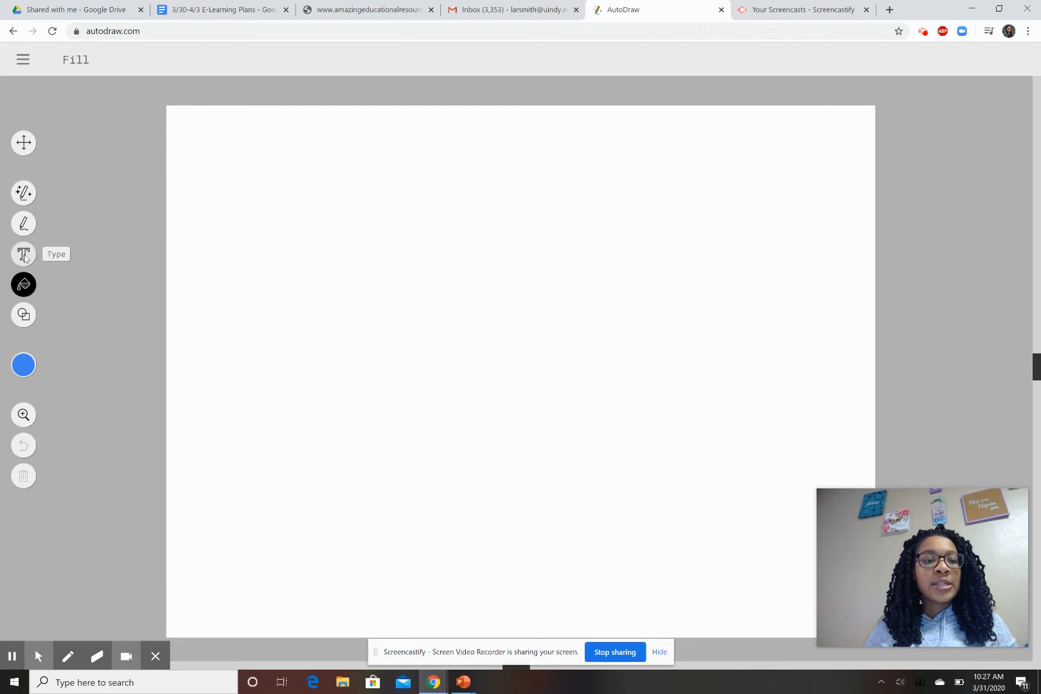
pyautogui.click(19, 320)
# Choose the square shape and drag a large rectangle across the page's right side.
pyautogui.click(149, 60)
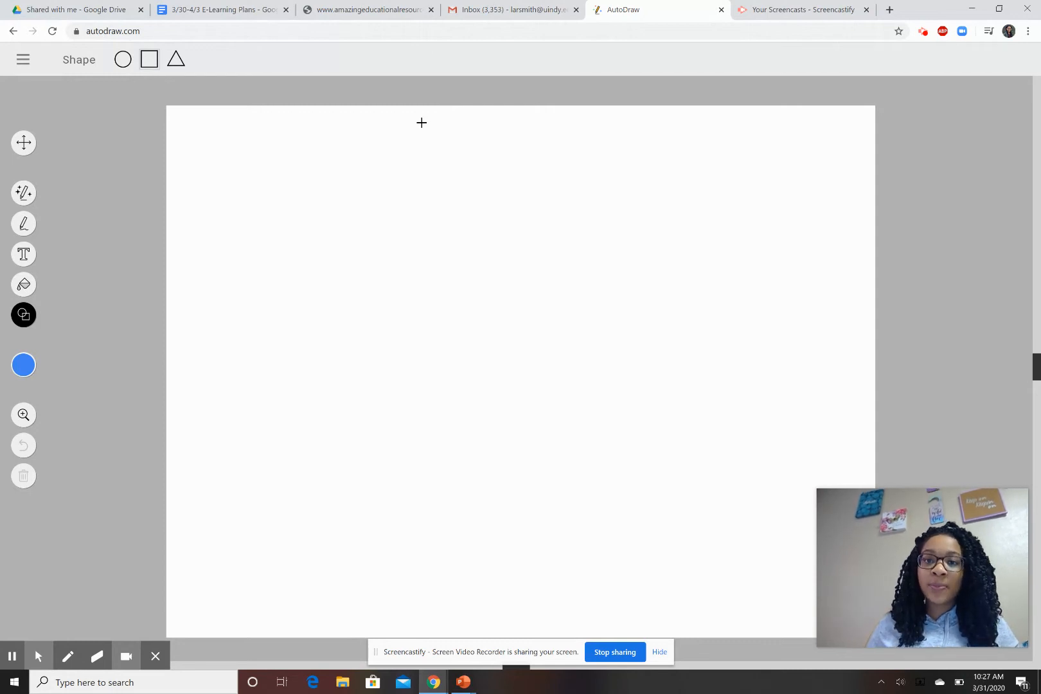
pyautogui.moveTo(407, 118); pyautogui.dragTo(456, 331)
pyautogui.moveTo(567, 361); pyautogui.dragTo(859, 610)
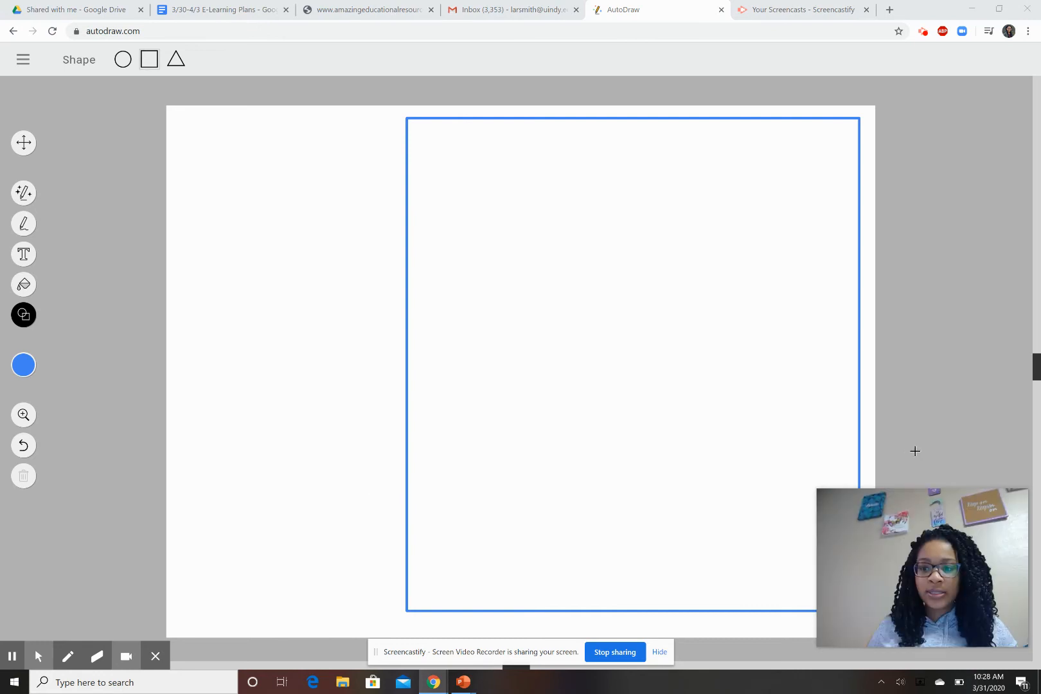
pyautogui.moveTo(929, 550); pyautogui.dragTo(122, 543)
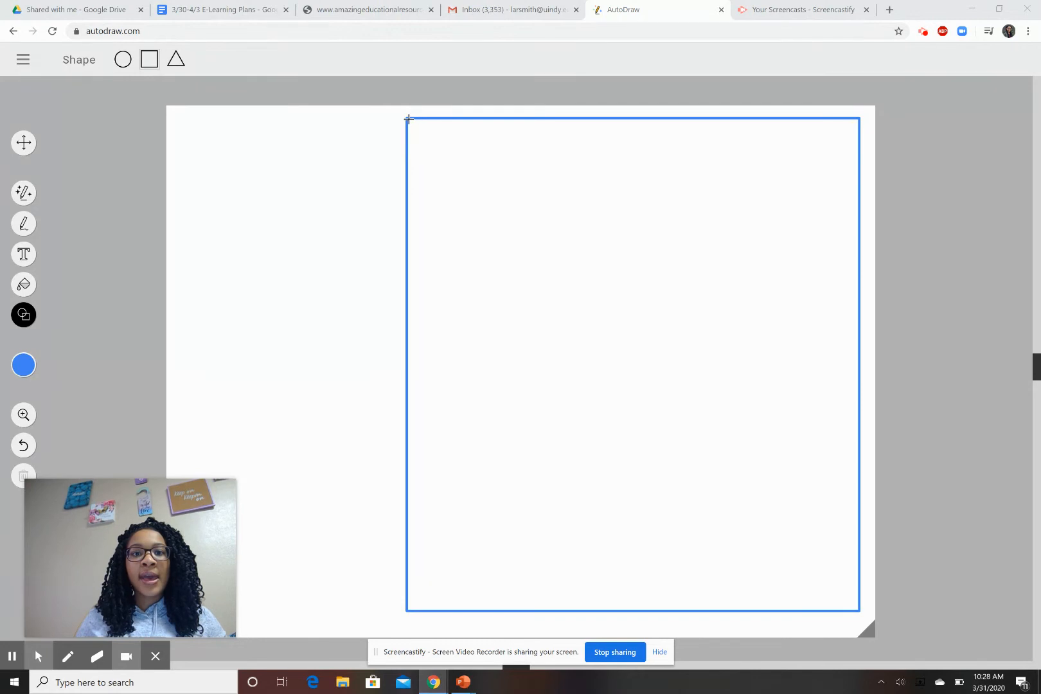
# Draw five square cells across the top edge of the rectangle.
pyautogui.moveTo(408, 118); pyautogui.dragTo(513, 215)
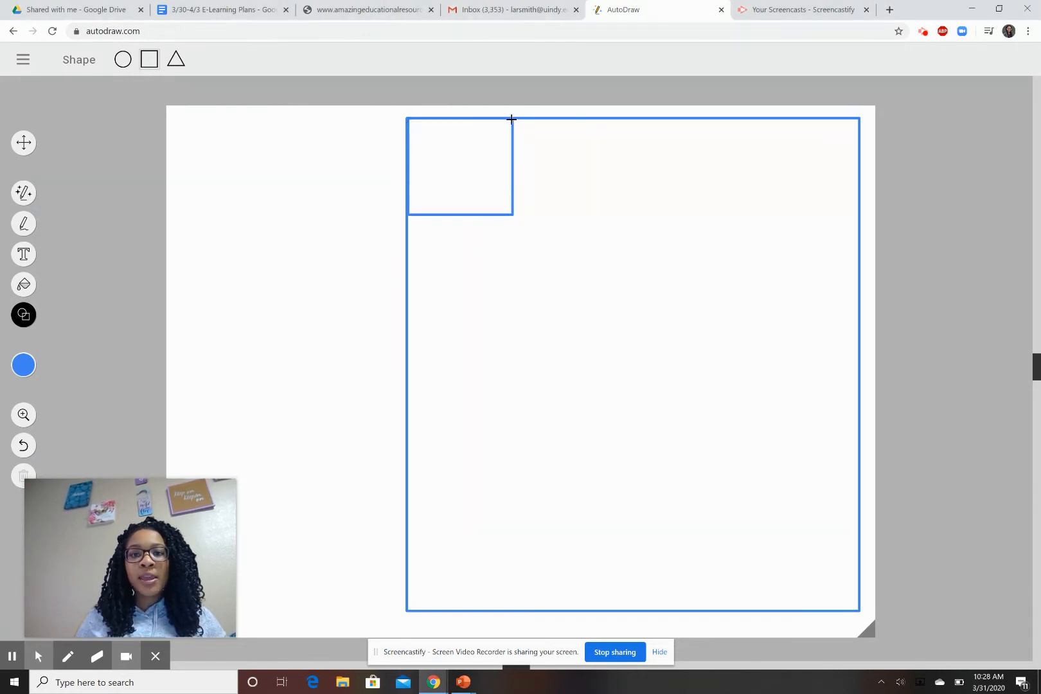
pyautogui.moveTo(513, 119); pyautogui.dragTo(605, 216)
pyautogui.moveTo(606, 119); pyautogui.dragTo(706, 217)
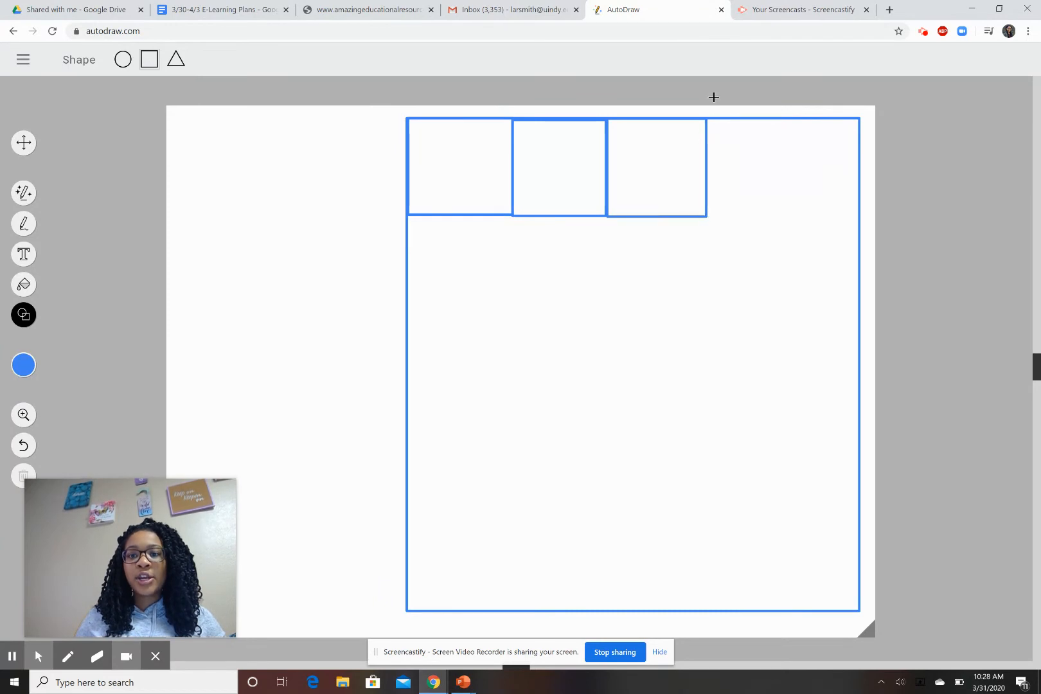
pyautogui.moveTo(706, 118); pyautogui.dragTo(800, 216)
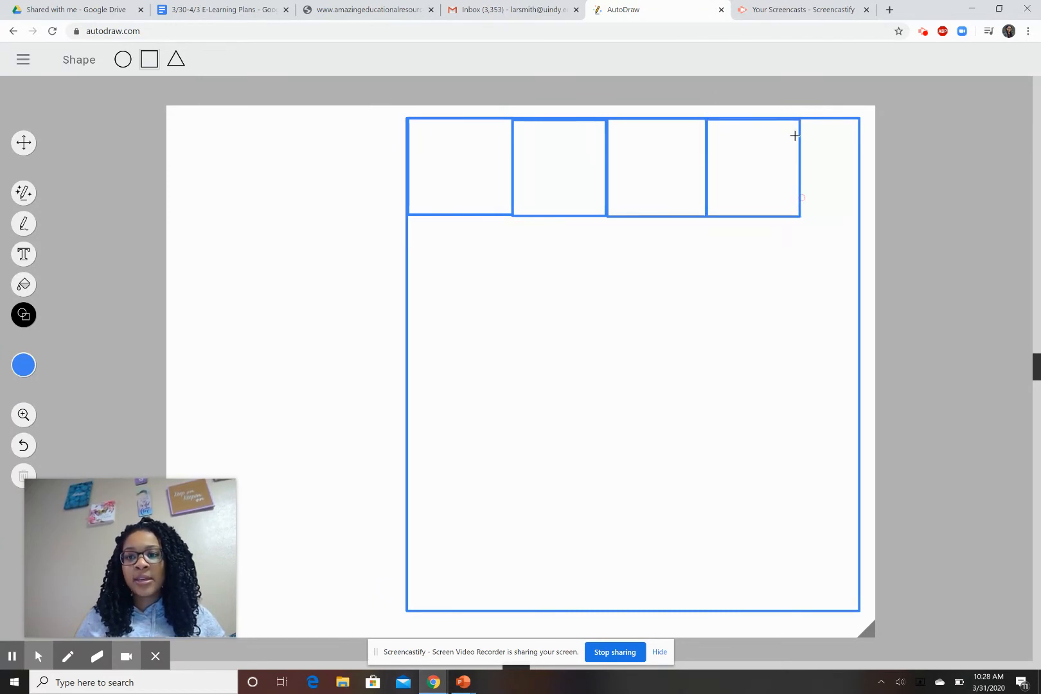
pyautogui.moveTo(800, 118); pyautogui.dragTo(859, 216)
# Draw a second row of five cells below the first, then begin a third row.
pyautogui.moveTo(407, 214); pyautogui.dragTo(509, 308)
pyautogui.moveTo(509, 215); pyautogui.dragTo(608, 308)
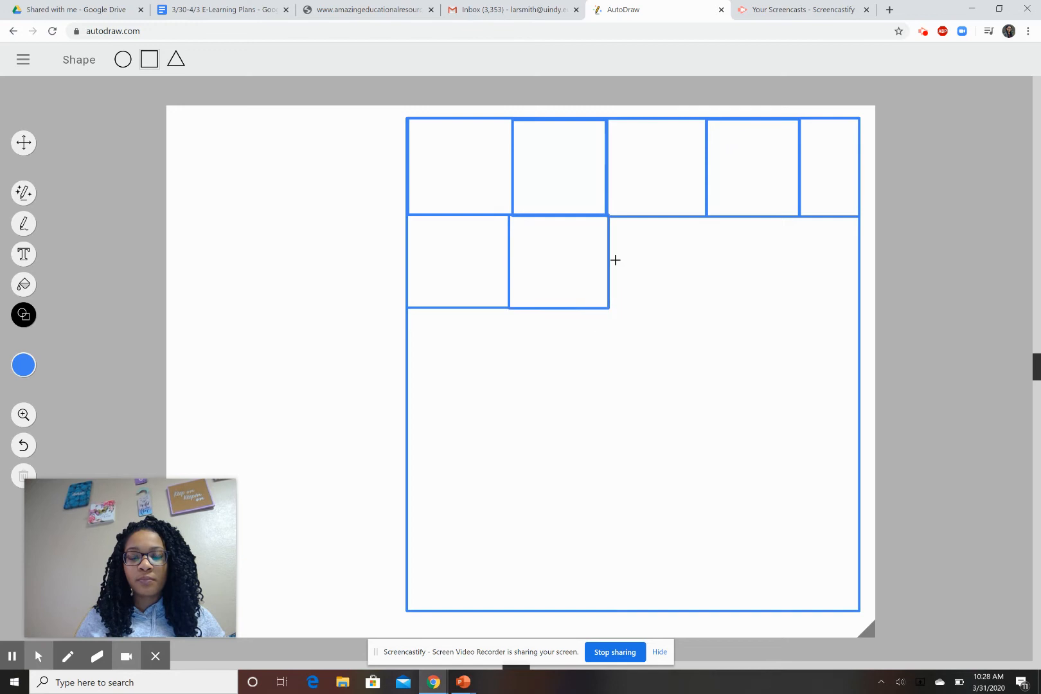
pyautogui.moveTo(607, 215); pyautogui.dragTo(708, 307)
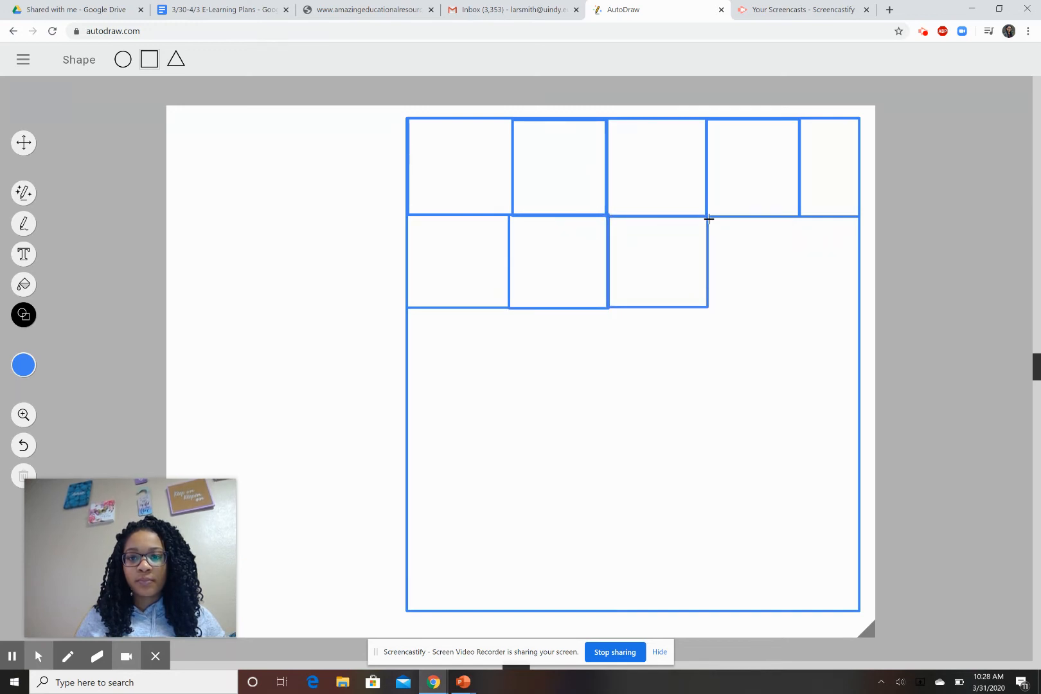
pyautogui.moveTo(707, 216); pyautogui.dragTo(800, 305)
pyautogui.click(800, 217)
pyautogui.moveTo(800, 218); pyautogui.dragTo(858, 303)
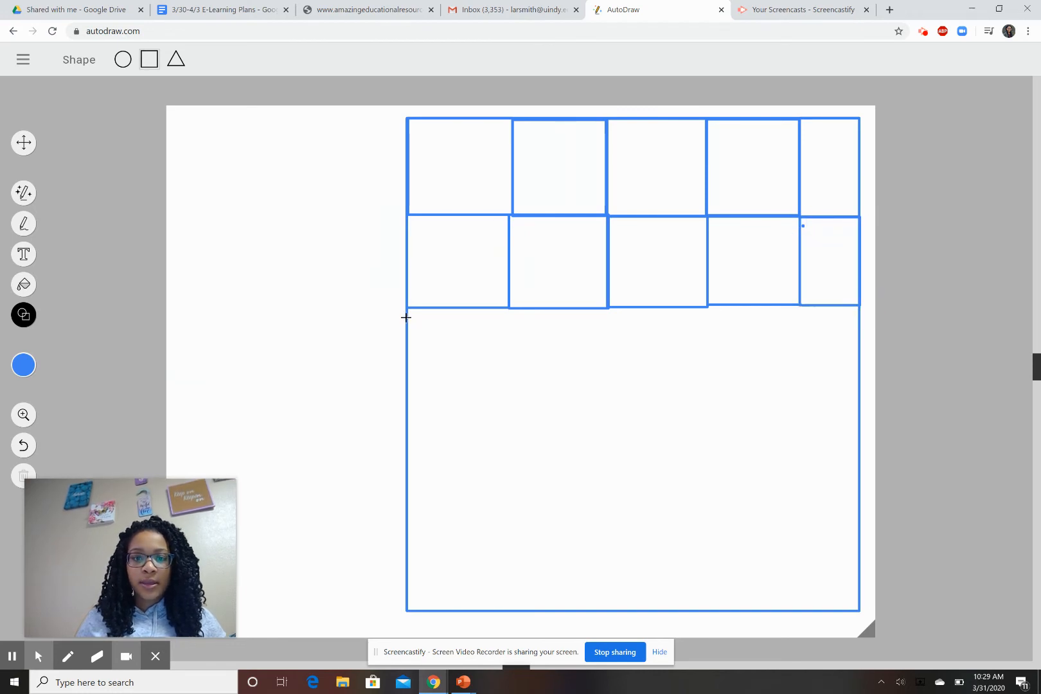
pyautogui.moveTo(408, 306); pyautogui.dragTo(508, 405)
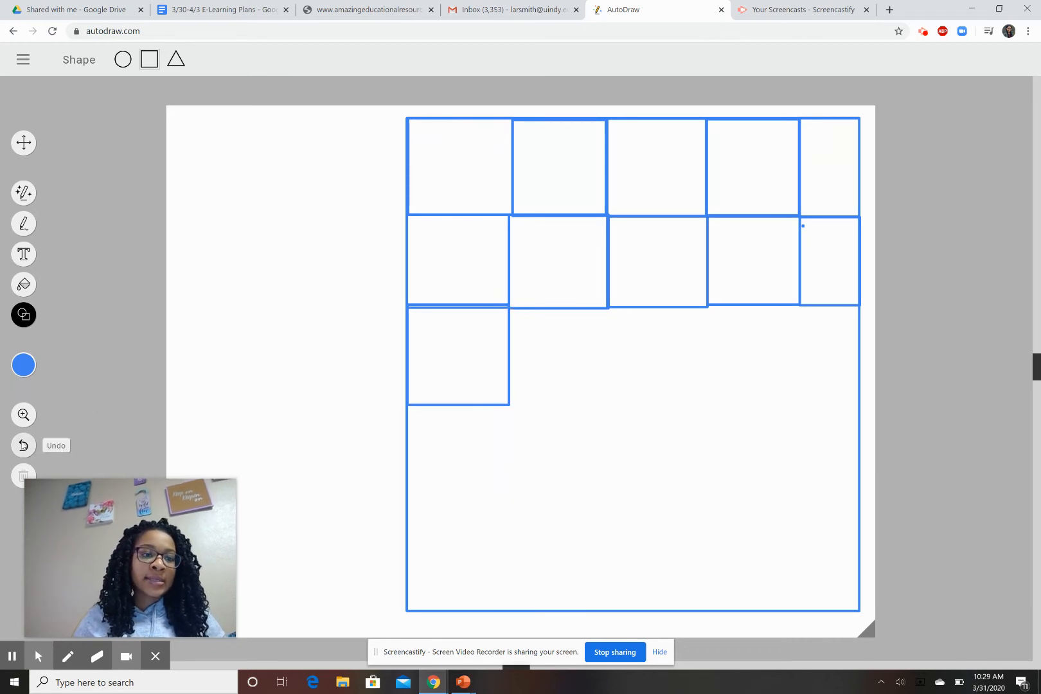
# Undo the misdrawn cell and redraw the third row as four cells.
pyautogui.click(23, 446)
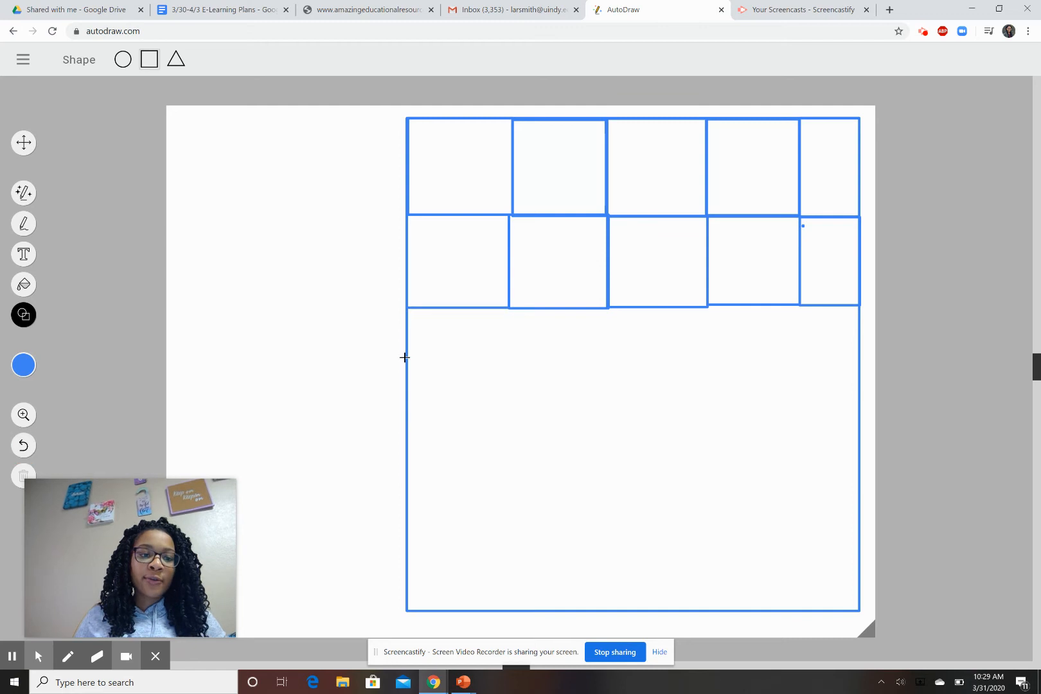
pyautogui.moveTo(406, 308); pyautogui.dragTo(522, 393)
pyautogui.moveTo(524, 308); pyautogui.dragTo(627, 409)
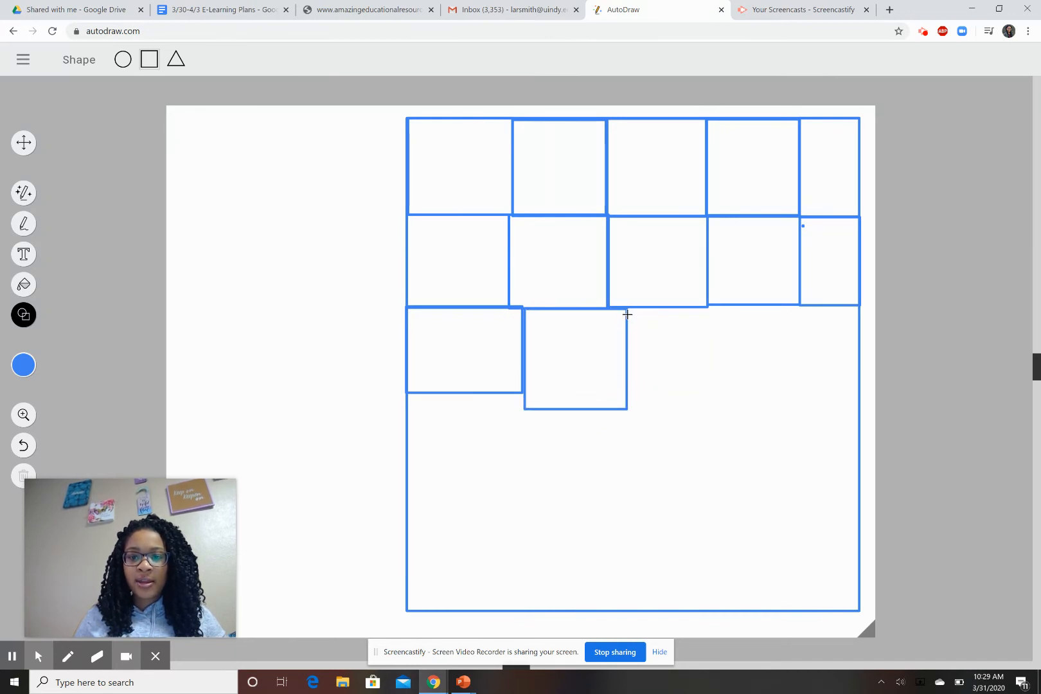
pyautogui.moveTo(627, 309); pyautogui.dragTo(715, 408)
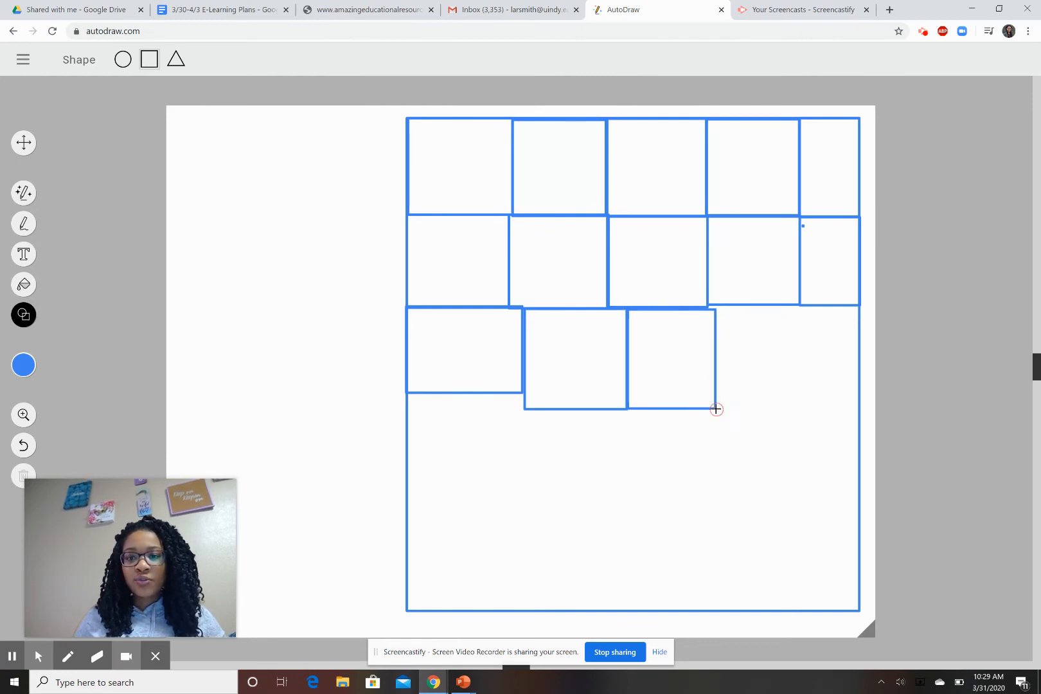
pyautogui.moveTo(711, 305); pyautogui.dragTo(861, 409)
# Draw the fourth and bottom rows, four cells each, to complete the grid.
pyautogui.moveTo(407, 394); pyautogui.dragTo(525, 501)
pyautogui.moveTo(527, 409); pyautogui.dragTo(626, 499)
pyautogui.moveTo(626, 409); pyautogui.dragTo(714, 499)
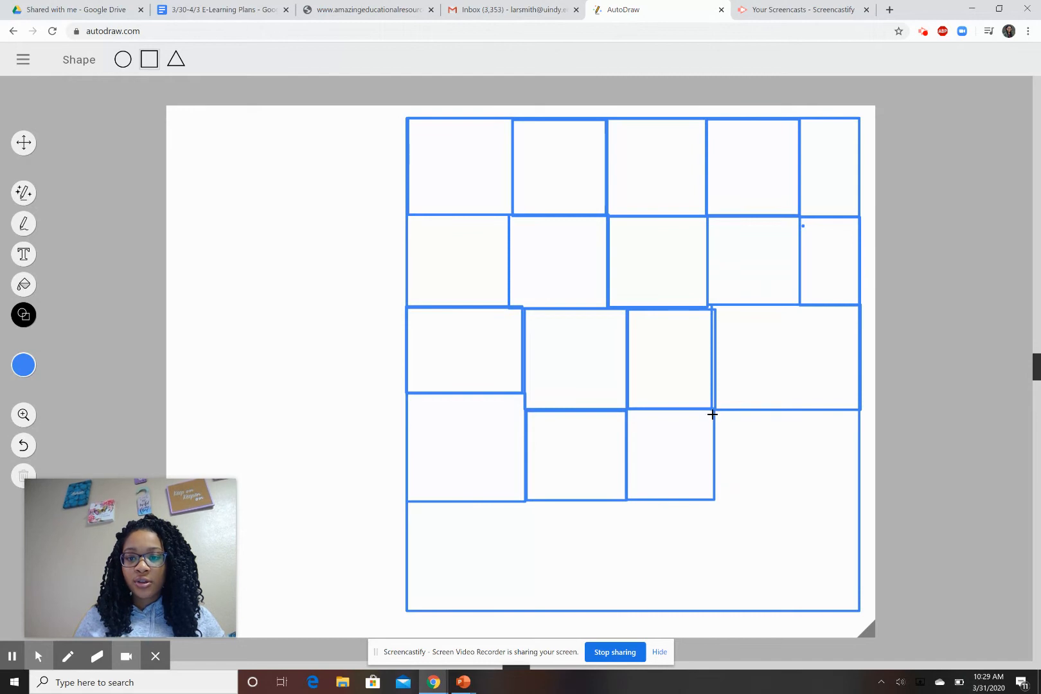
pyautogui.moveTo(714, 412); pyautogui.dragTo(858, 499)
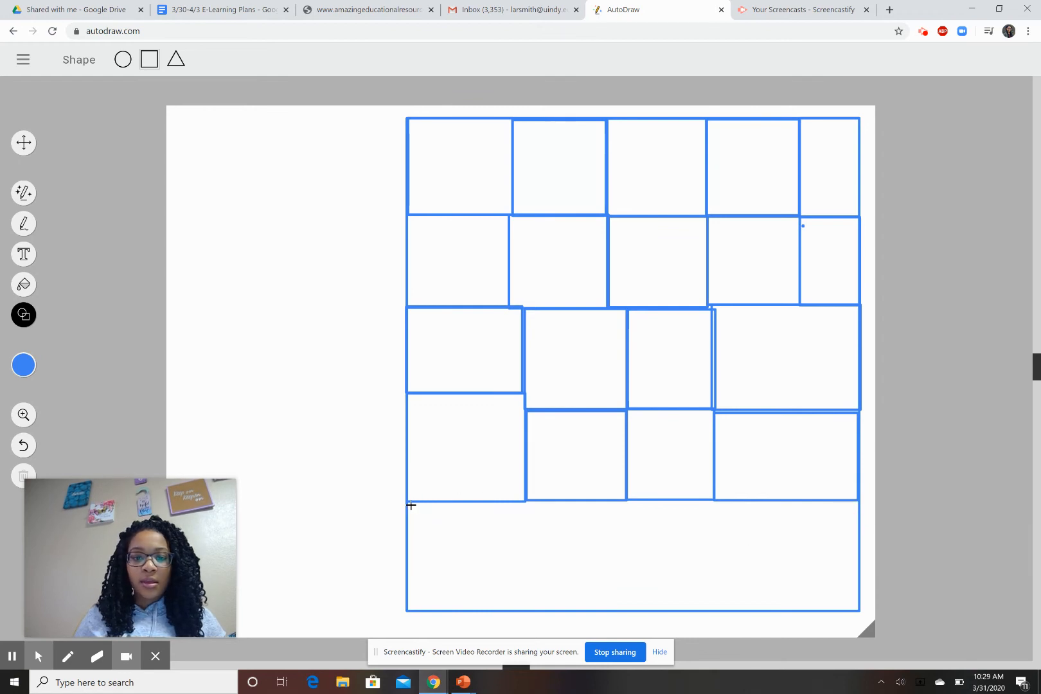
pyautogui.moveTo(408, 500); pyautogui.dragTo(524, 609)
pyautogui.moveTo(523, 500); pyautogui.dragTo(628, 609)
pyautogui.moveTo(628, 499); pyautogui.dragTo(728, 610)
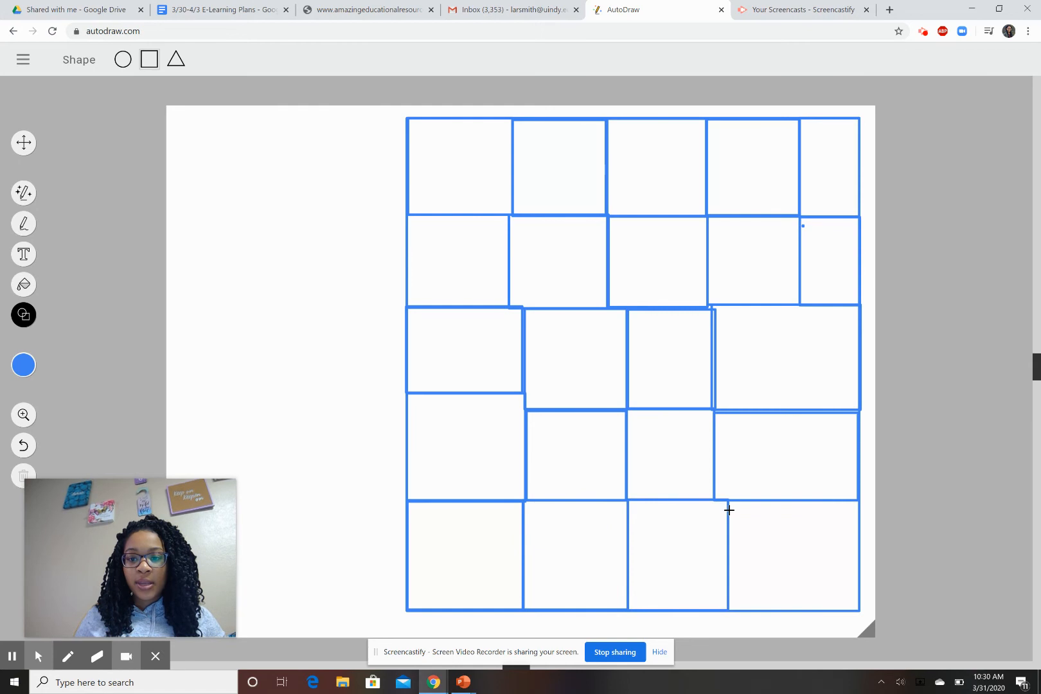
pyautogui.moveTo(728, 500); pyautogui.dragTo(860, 611)
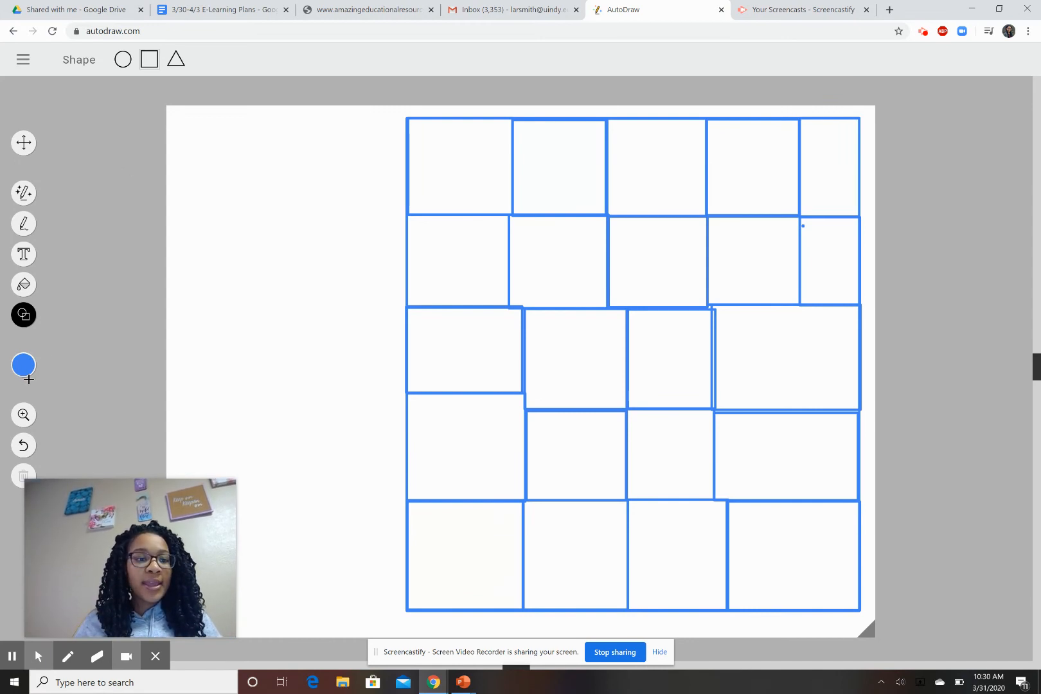
# Set the drawing colour to green and switch to the Fill tool.
pyautogui.click(23, 372)
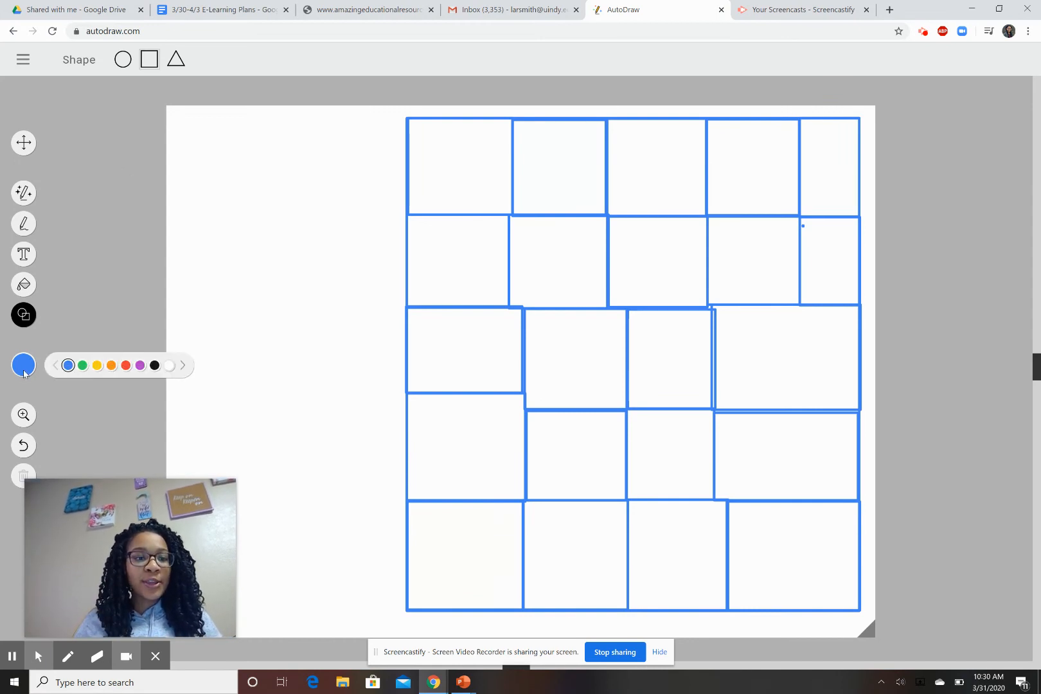
pyautogui.click(82, 365)
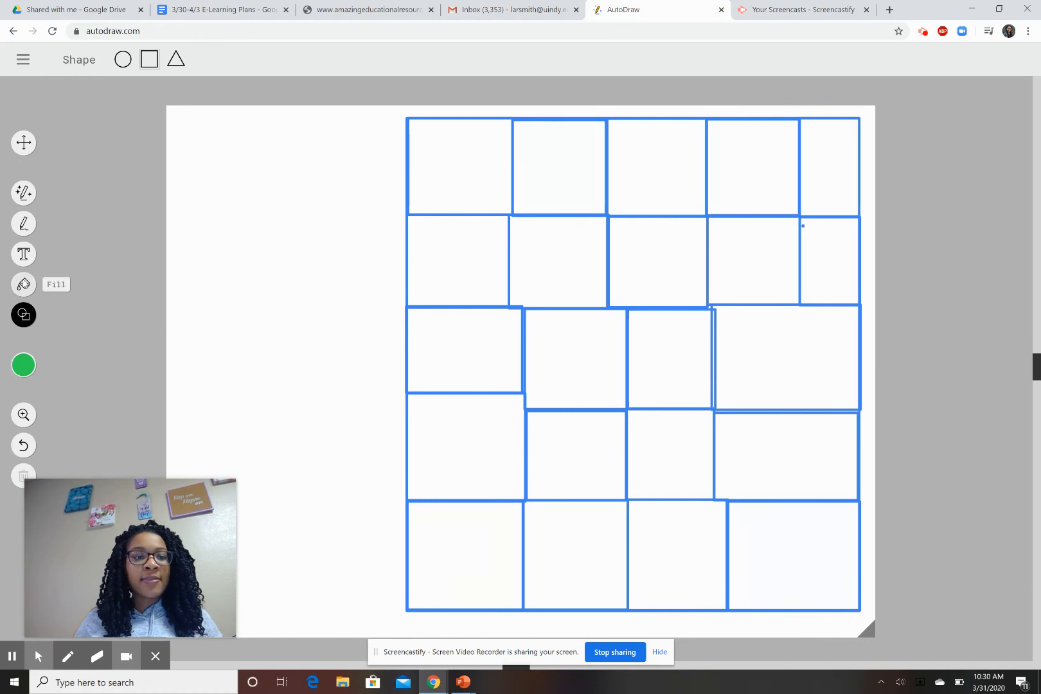
pyautogui.click(23, 283)
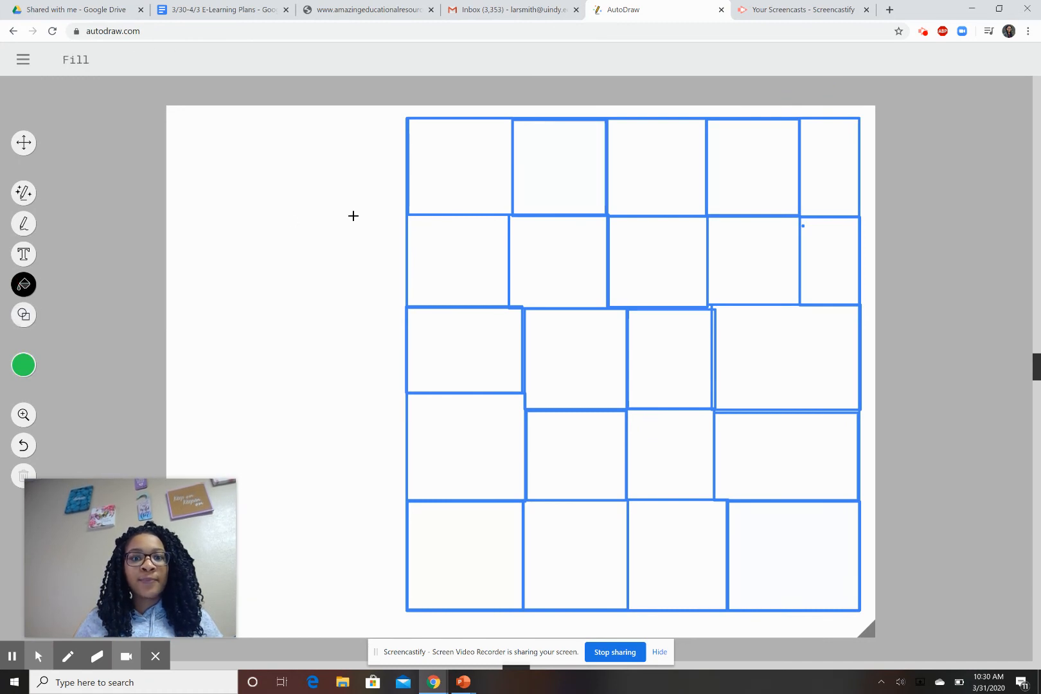
# Fill eight scattered cells green, including the corners and row 2, column 2.
pyautogui.click(463, 177)
pyautogui.click(611, 356)
pyautogui.click(776, 371)
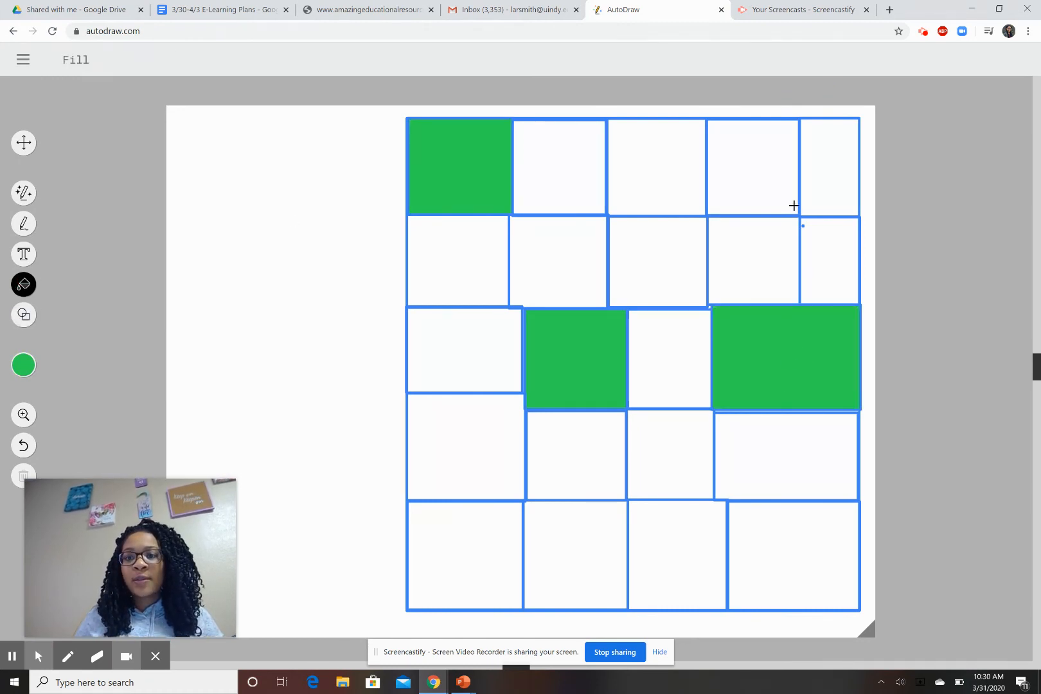
pyautogui.click(828, 180)
pyautogui.click(763, 566)
pyautogui.click(473, 565)
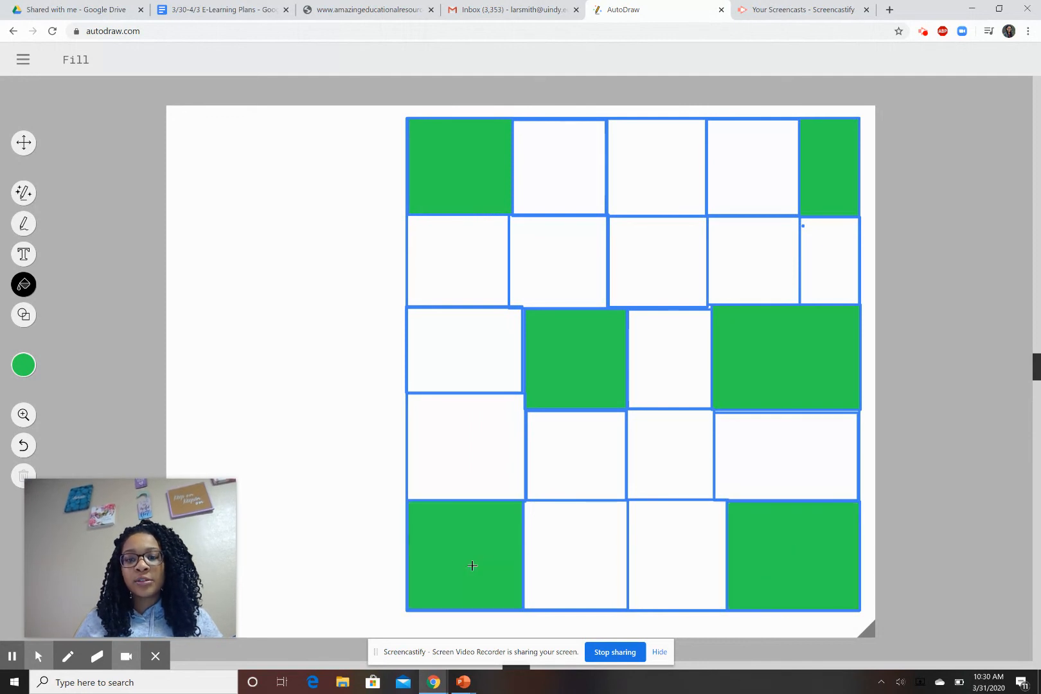
pyautogui.click(669, 169)
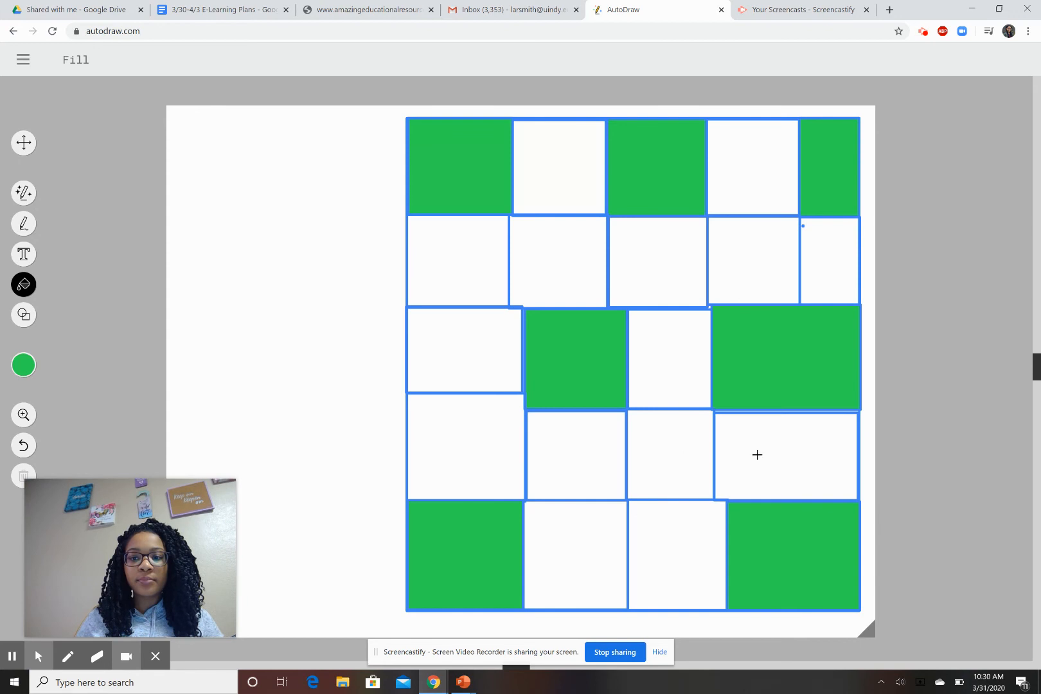
pyautogui.click(536, 281)
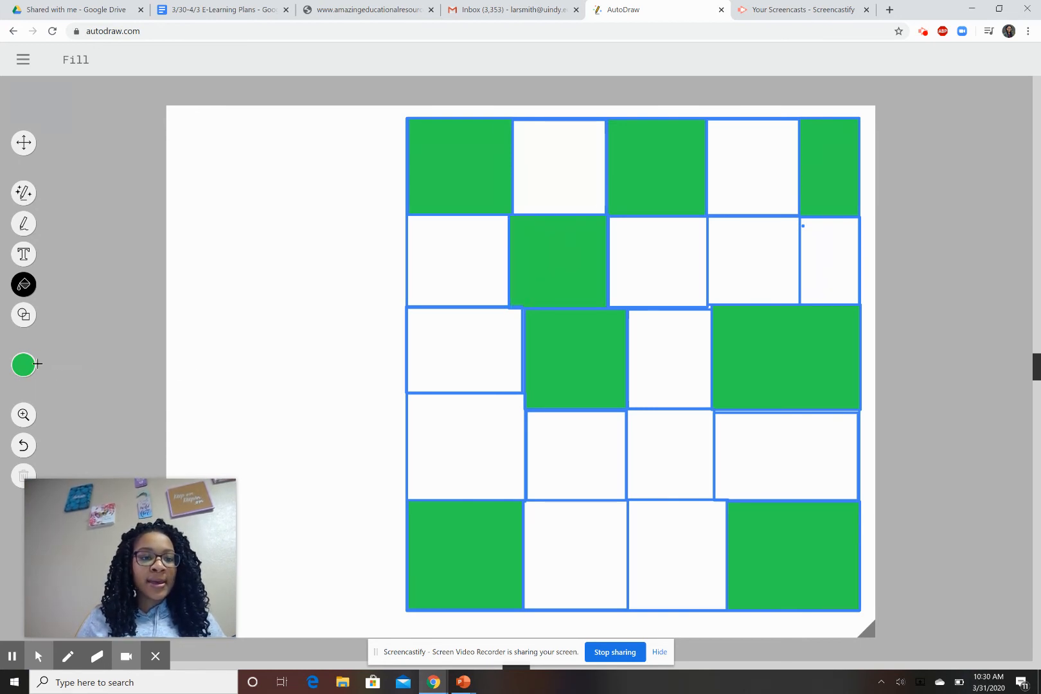
# Fill six cells yellow, including row 1 column 2 and row 2 column 3.
pyautogui.click(97, 366)
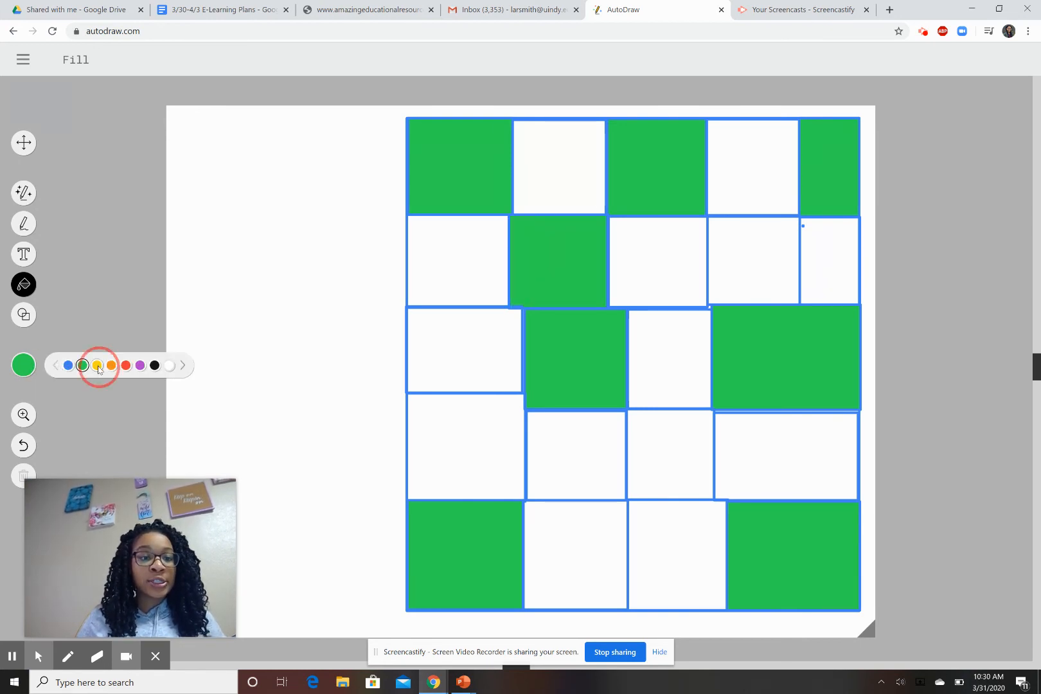
pyautogui.click(539, 188)
pyautogui.click(635, 228)
pyautogui.click(590, 501)
pyautogui.click(756, 466)
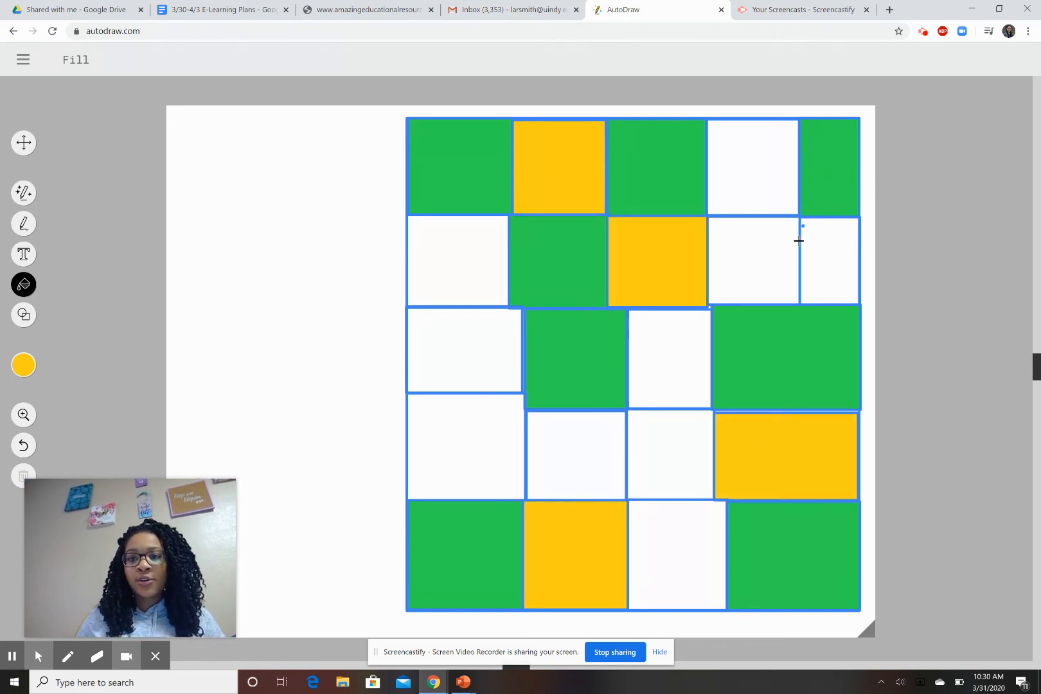
pyautogui.click(848, 261)
pyautogui.click(469, 356)
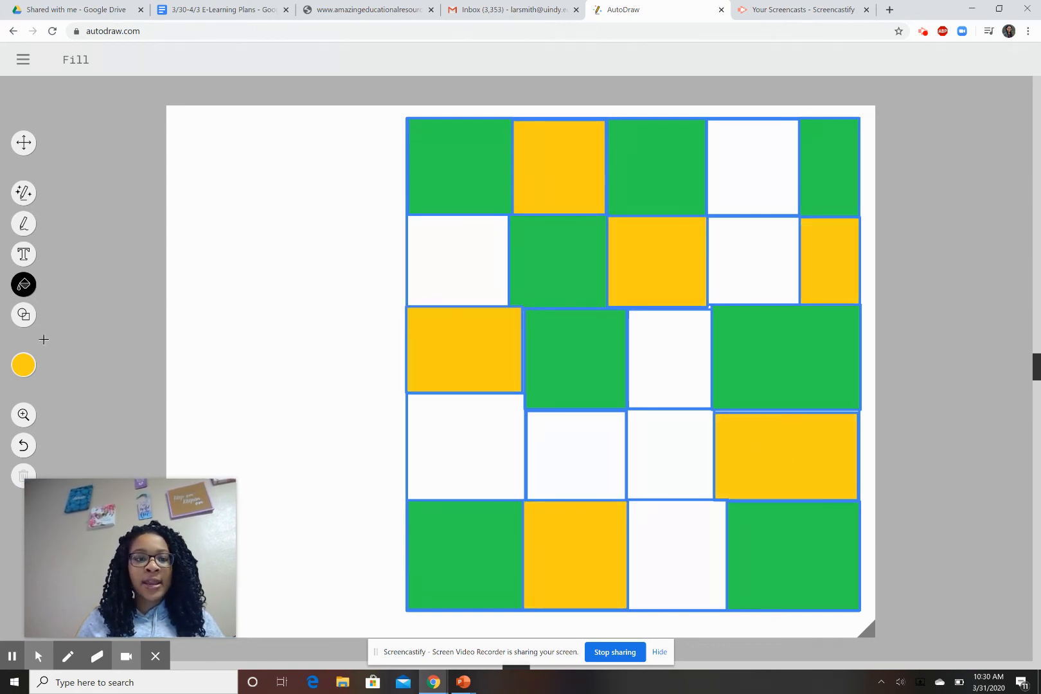
# Fill six cells orange, including row 1 column 4 and row 3 column 3.
pyautogui.moveTo(23, 365)
pyautogui.click(111, 365)
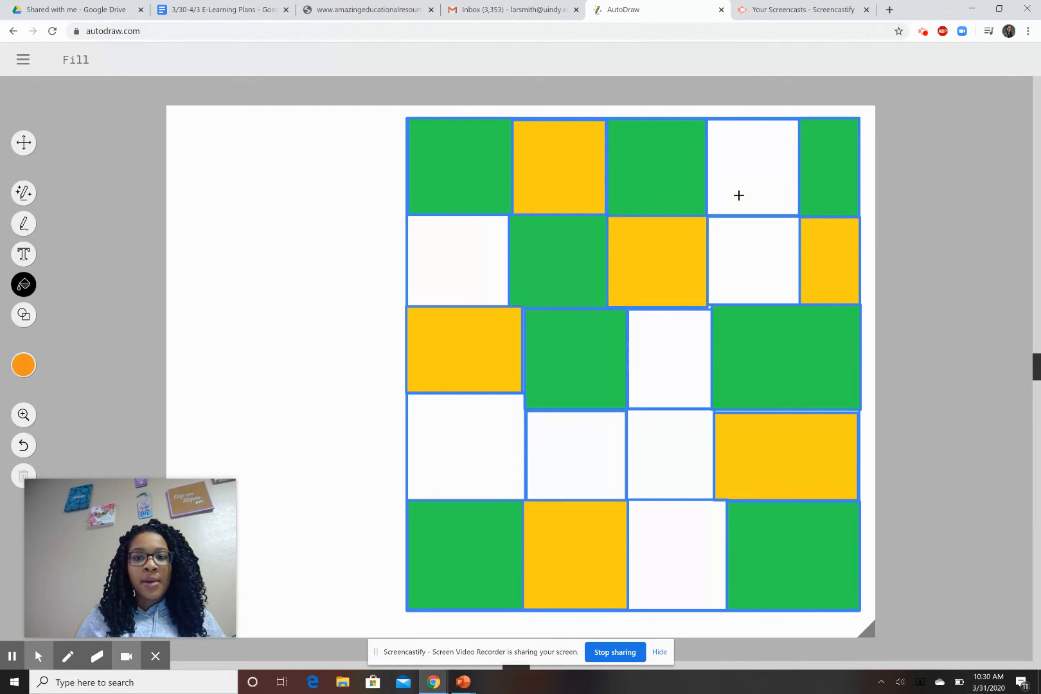
pyautogui.click(753, 180)
pyautogui.click(743, 273)
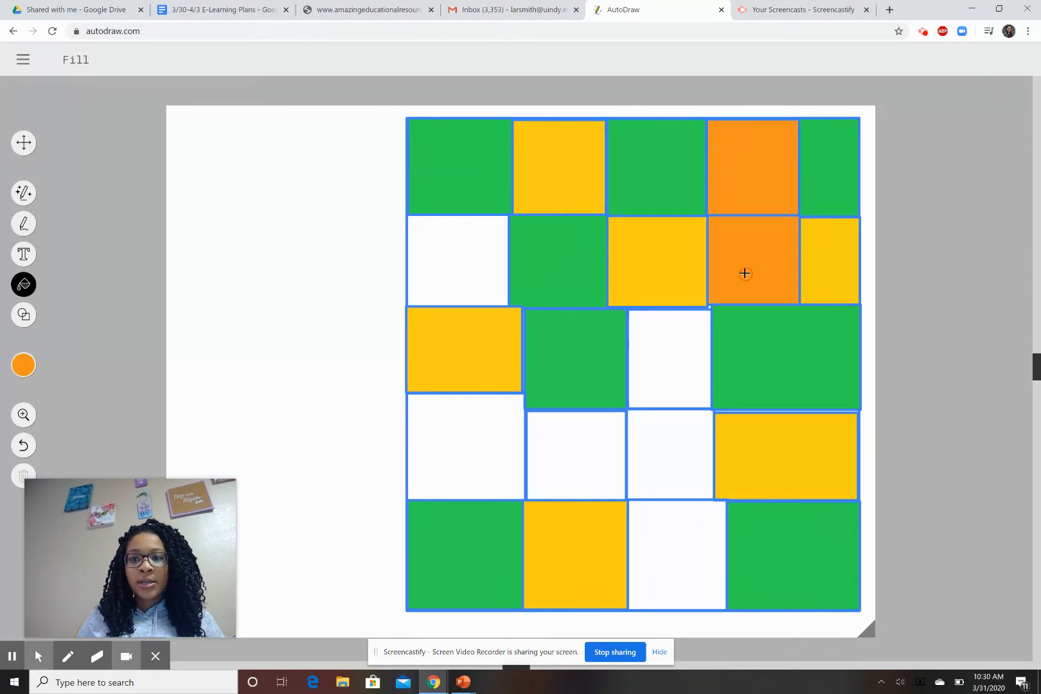
pyautogui.click(451, 275)
pyautogui.click(472, 418)
pyautogui.click(669, 548)
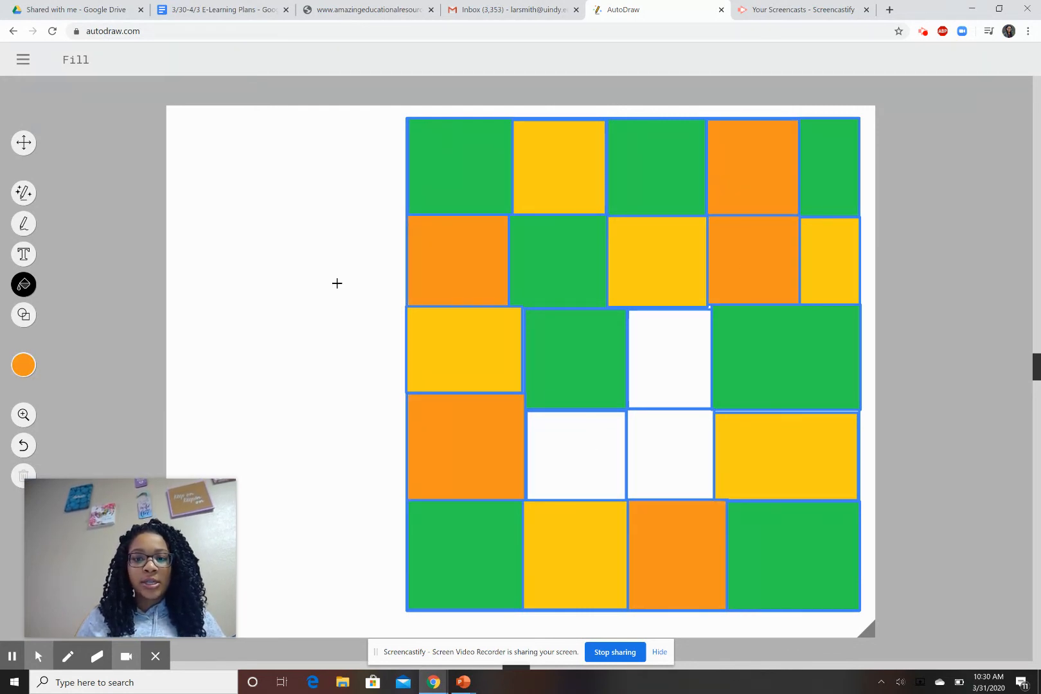
pyautogui.click(687, 384)
# Fill two row-4 cells red and recolour three cells red, including the bottom-right one.
pyautogui.click(23, 365)
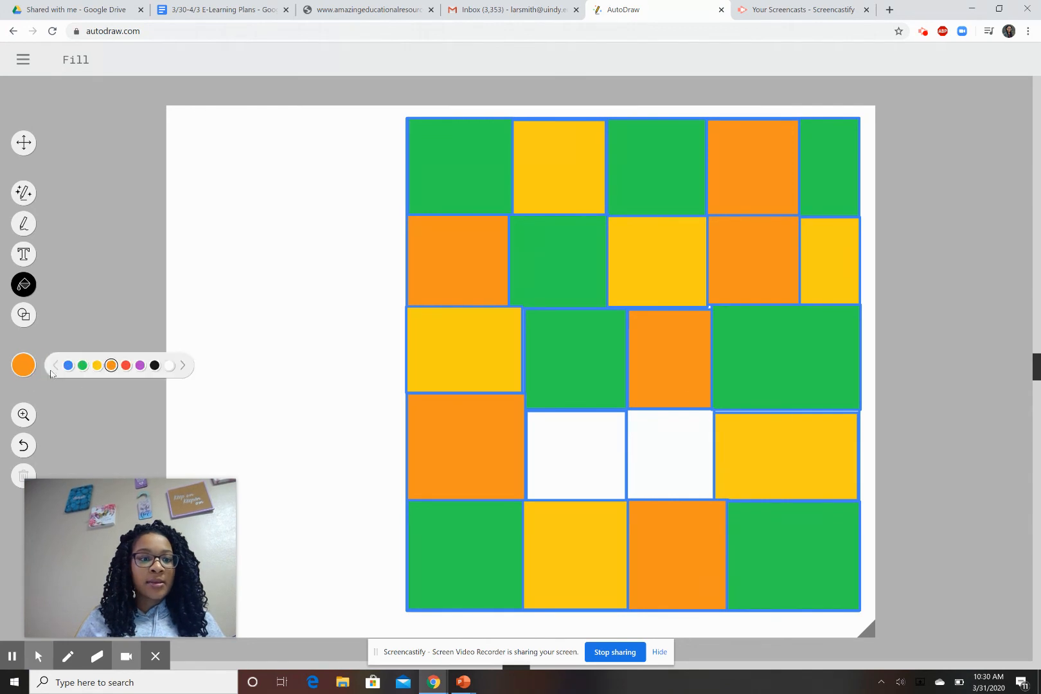
pyautogui.click(125, 367)
pyautogui.click(735, 264)
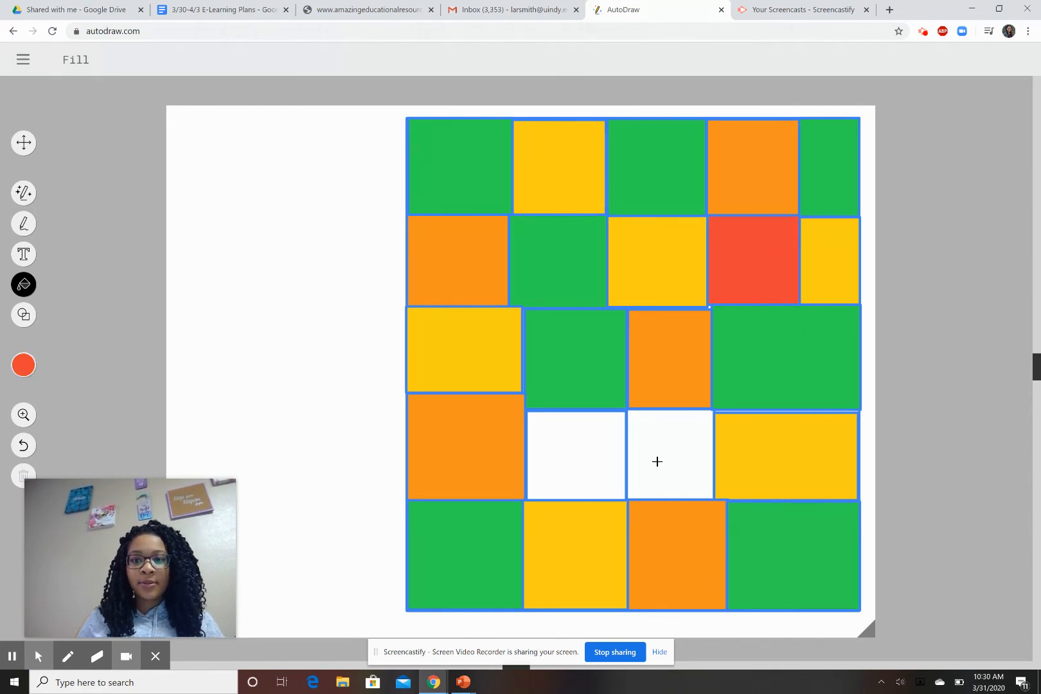
pyautogui.click(658, 462)
pyautogui.click(590, 467)
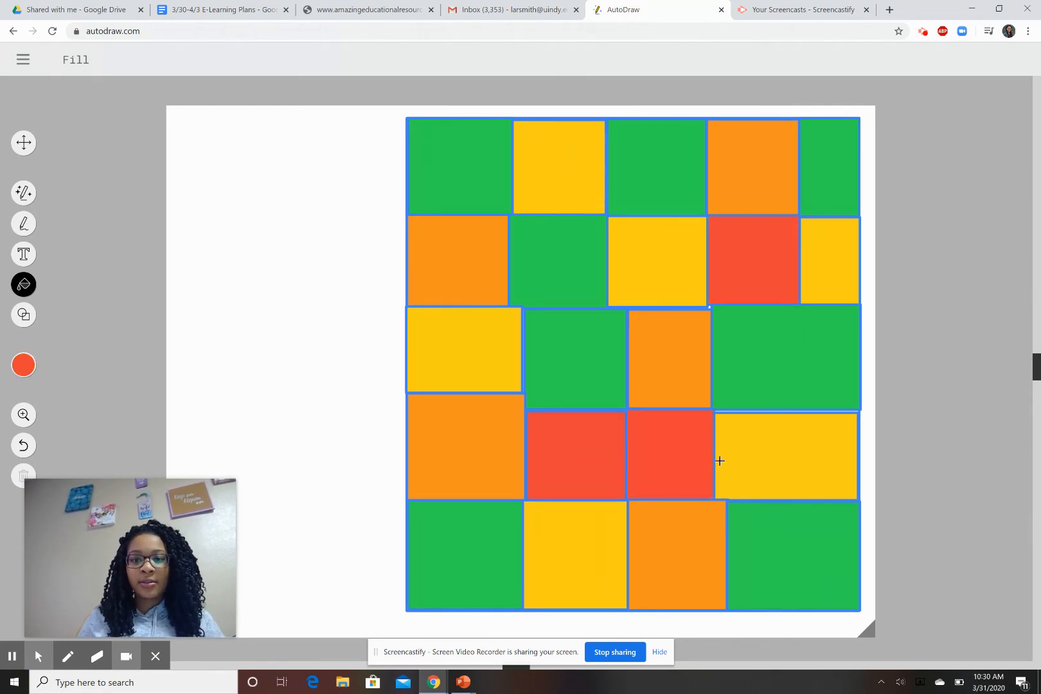
pyautogui.click(569, 255)
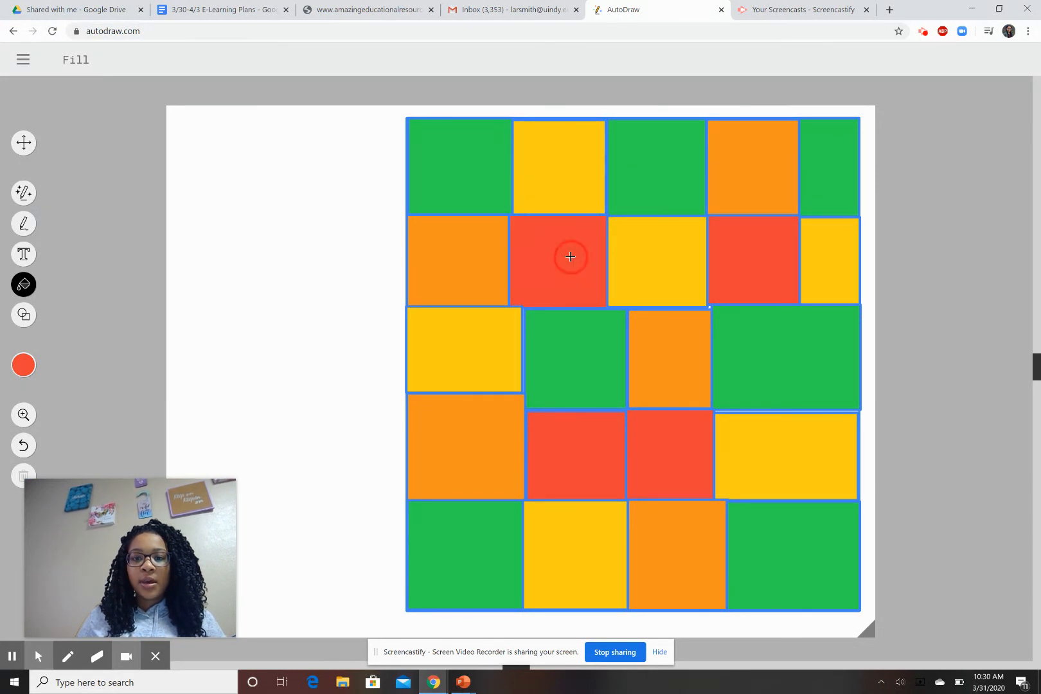
pyautogui.click(816, 571)
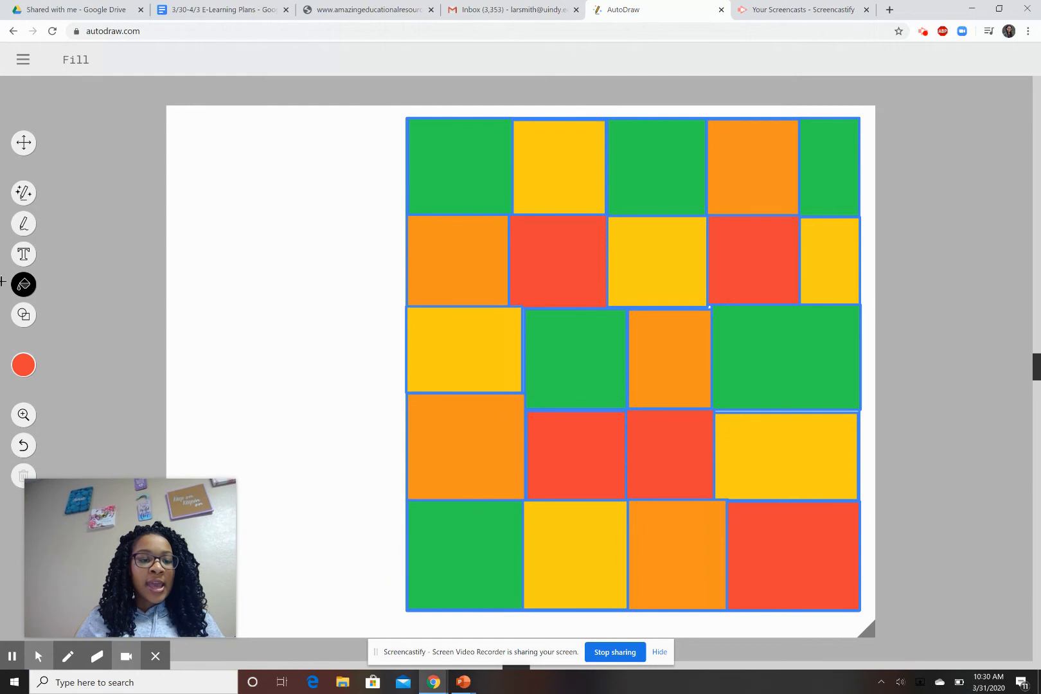
pyautogui.click(23, 254)
# Type a top-left text title with the teacher's name and 'Squares' on two lines.
pyautogui.click(190, 149)
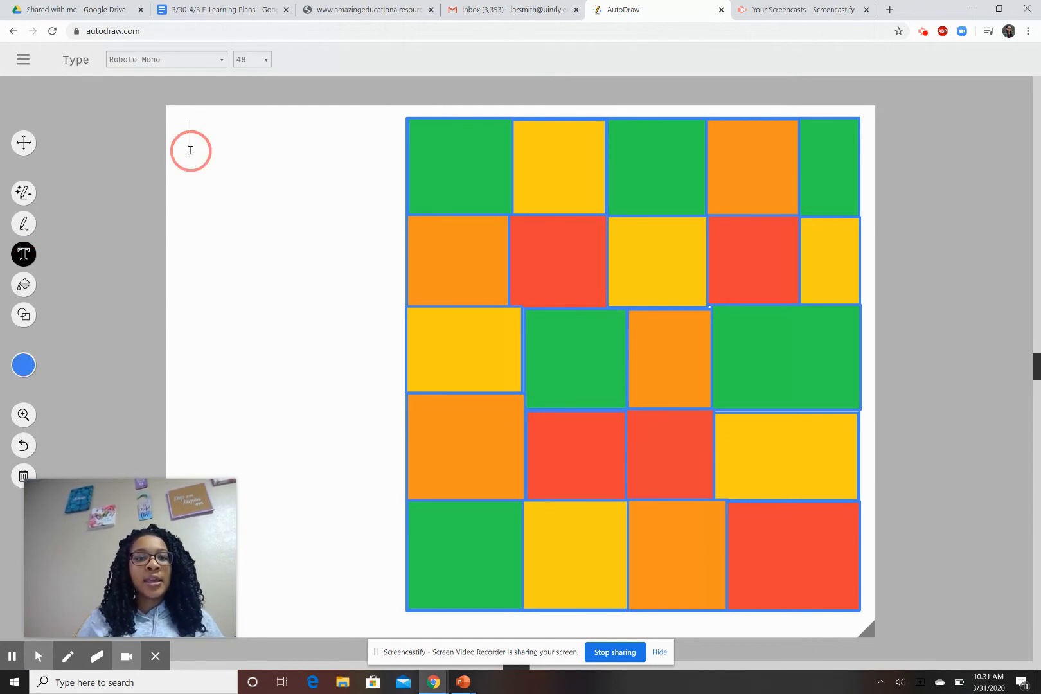
pyautogui.write('Ms')
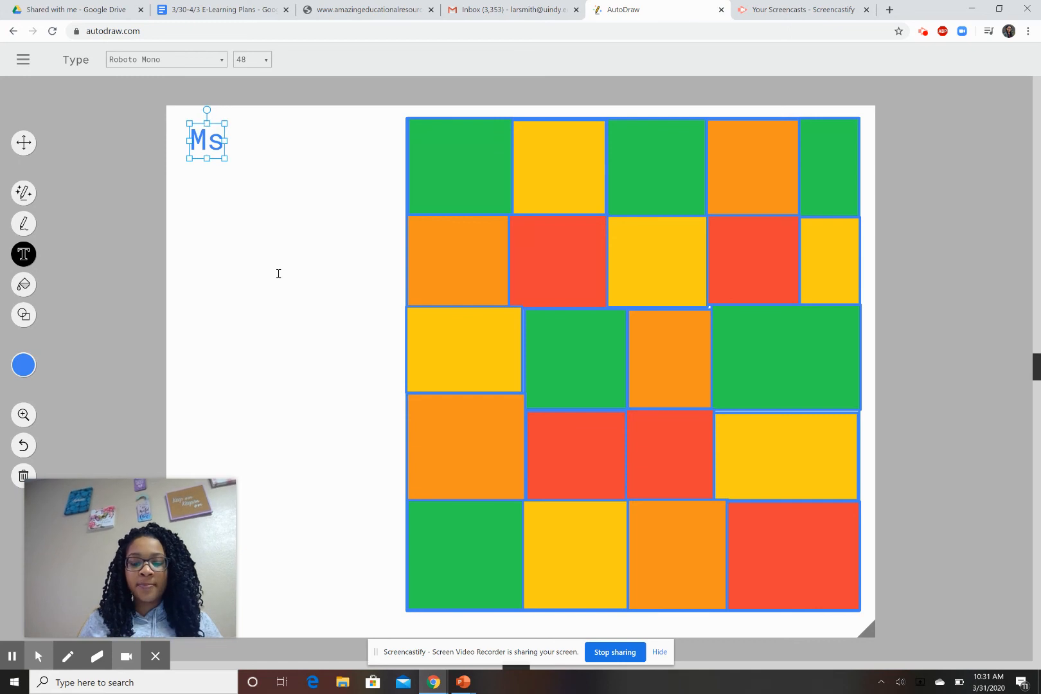
pyautogui.write('. Smot')
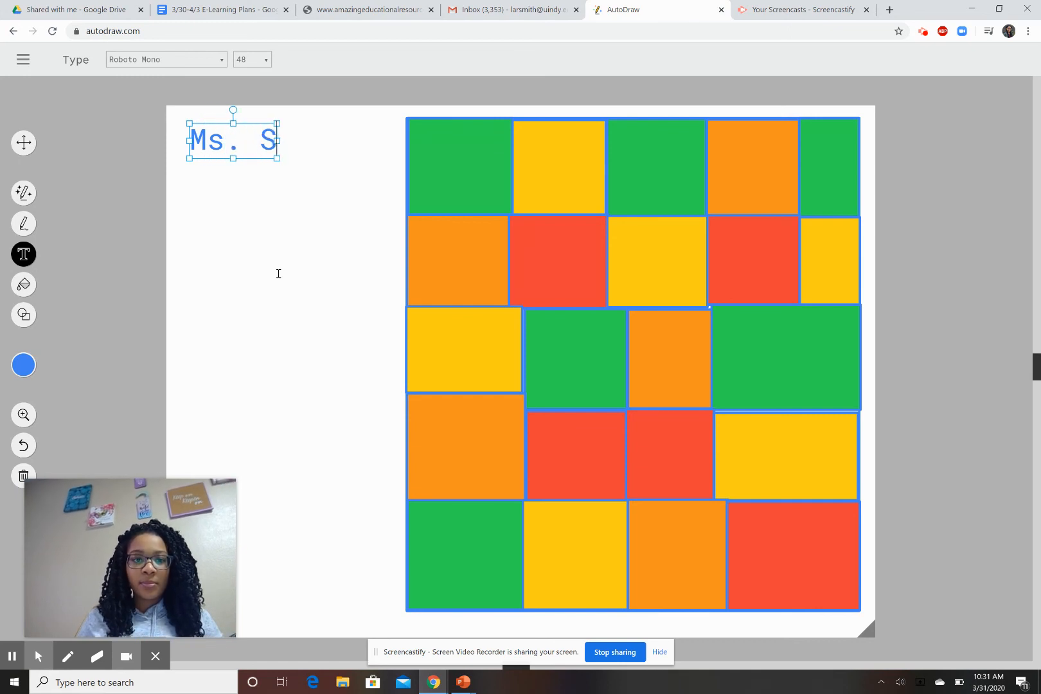
pyautogui.press('BackSpace')
pyautogui.press('BackSpace')
pyautogui.write('ith')
pyautogui.press('Return')
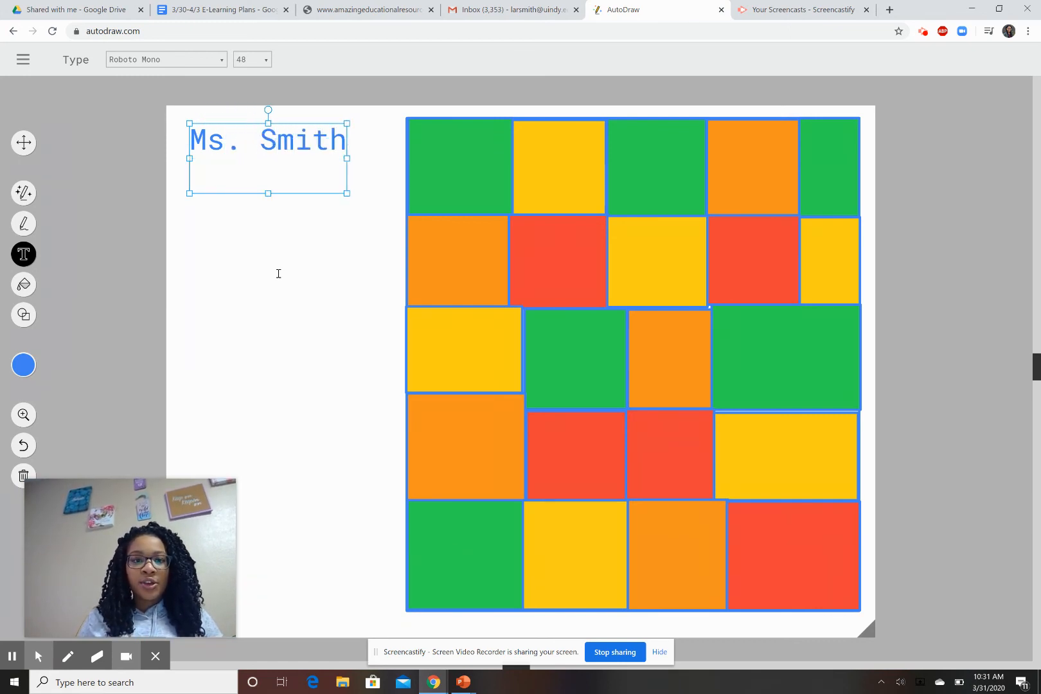
pyautogui.write('Squares')
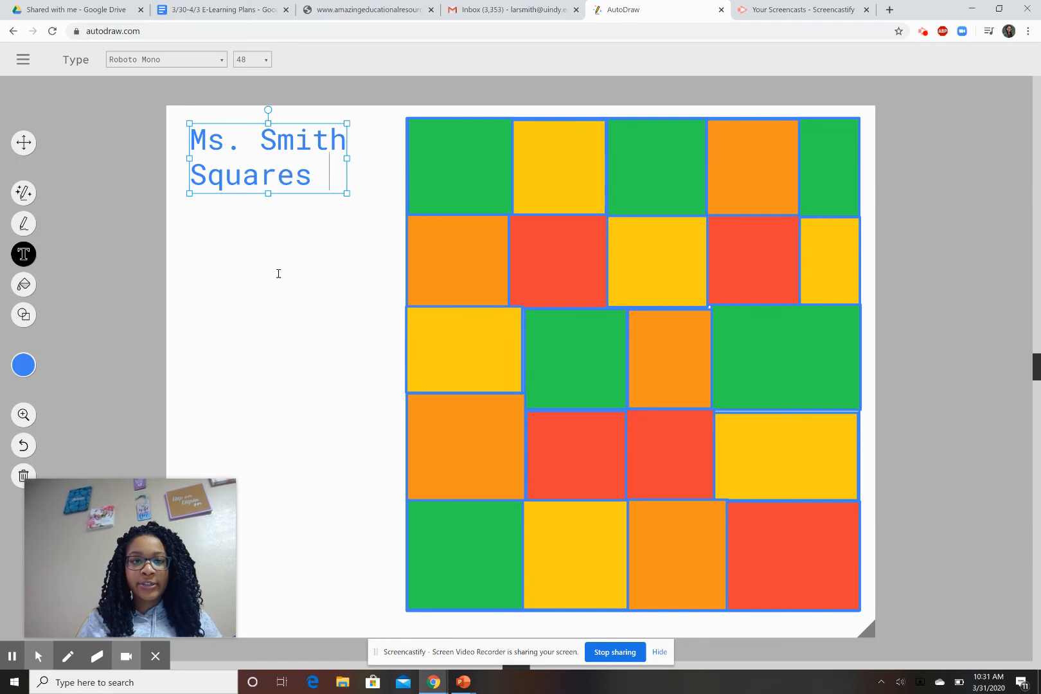
# Add legend lines Green:, Yellow:, Orange: and Red: below the title.
pyautogui.press('Return')
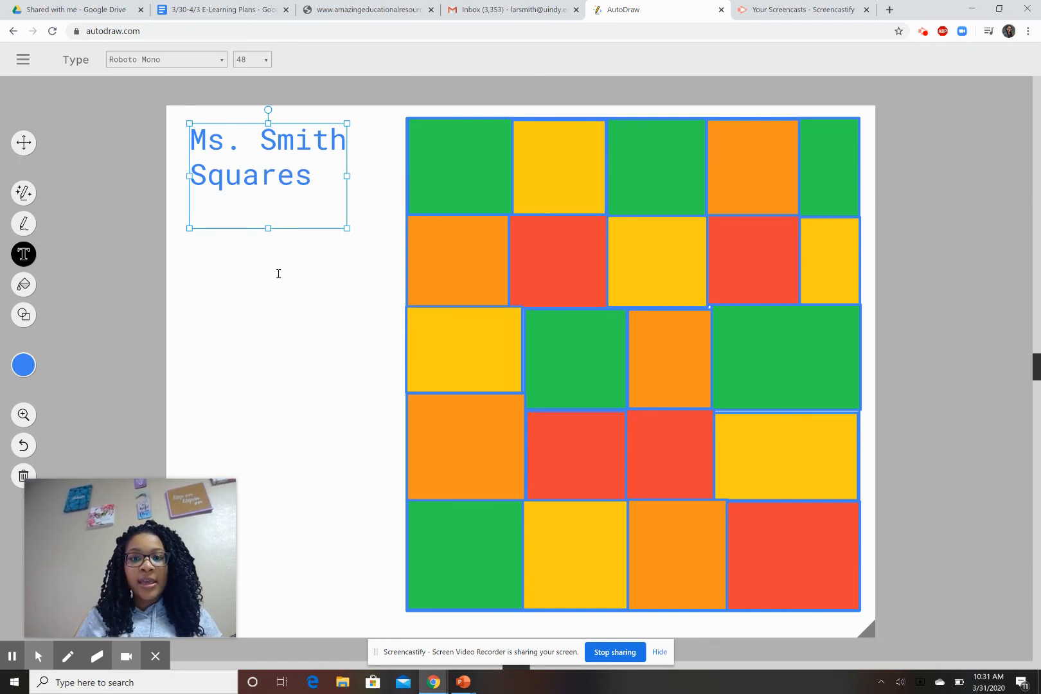
pyautogui.write('Green:')
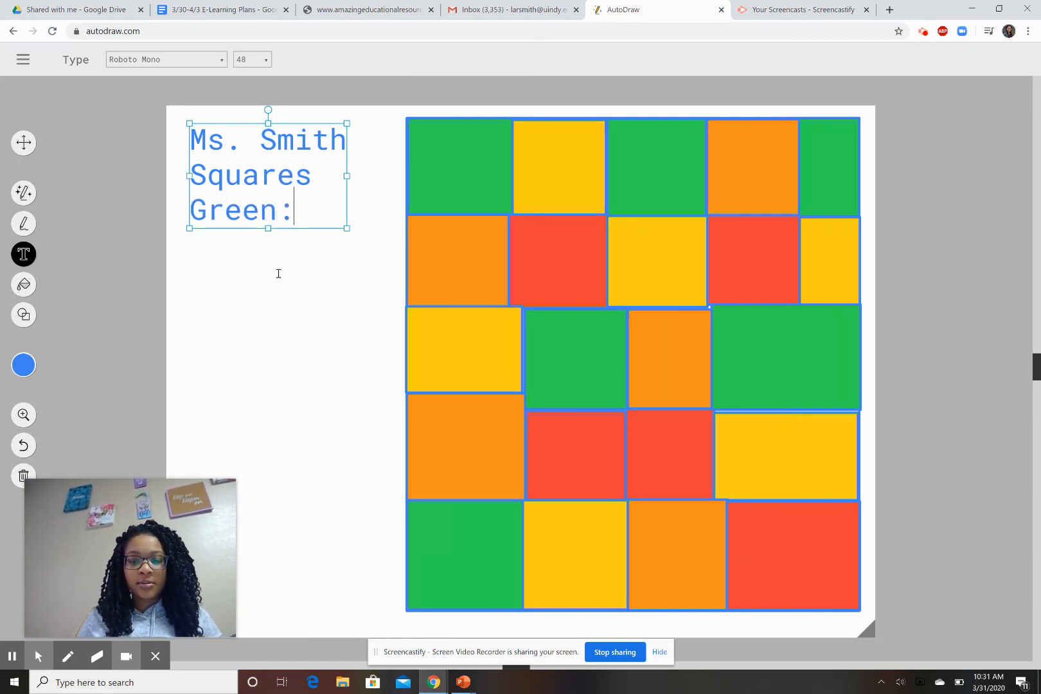
pyautogui.press('Return')
pyautogui.write('Y')
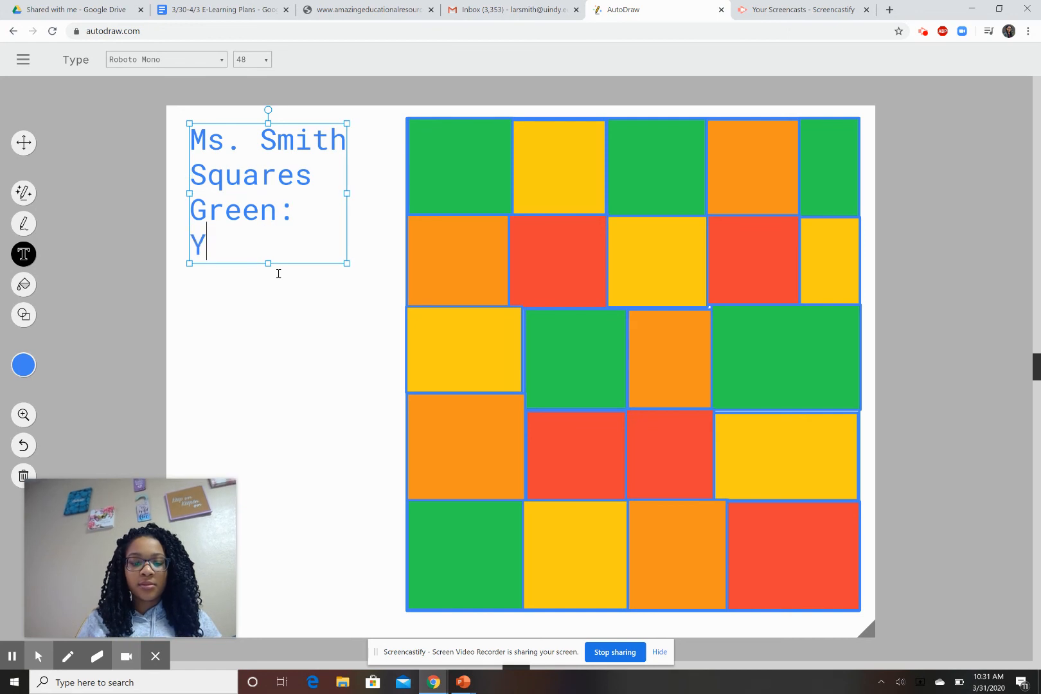
pyautogui.write('ellow:')
pyautogui.press('Return')
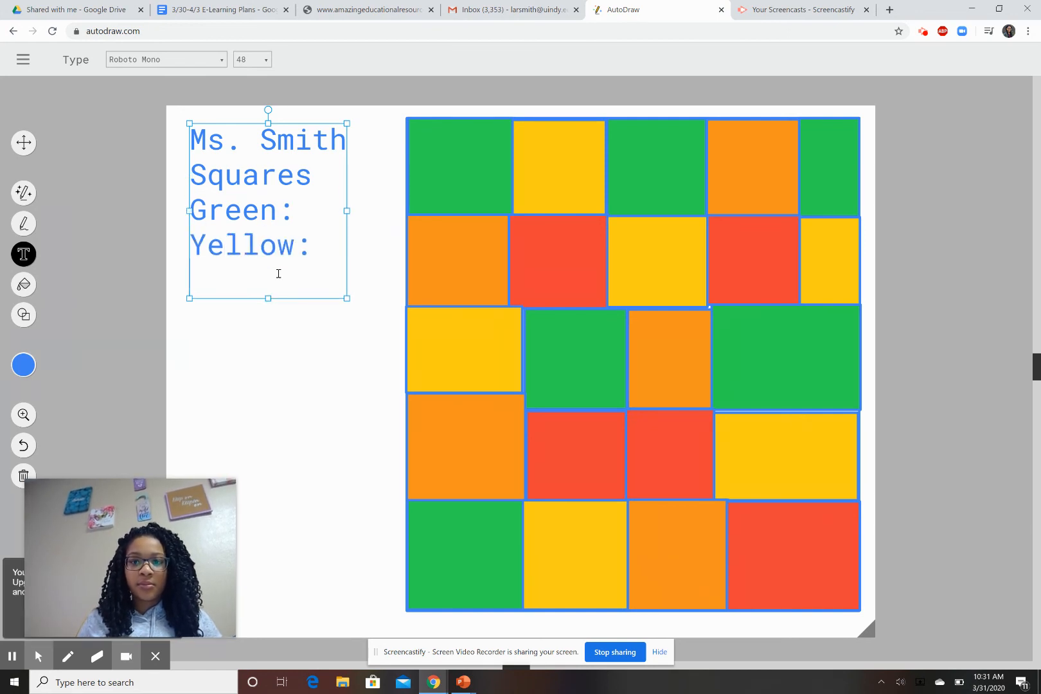
pyautogui.write('Orange')
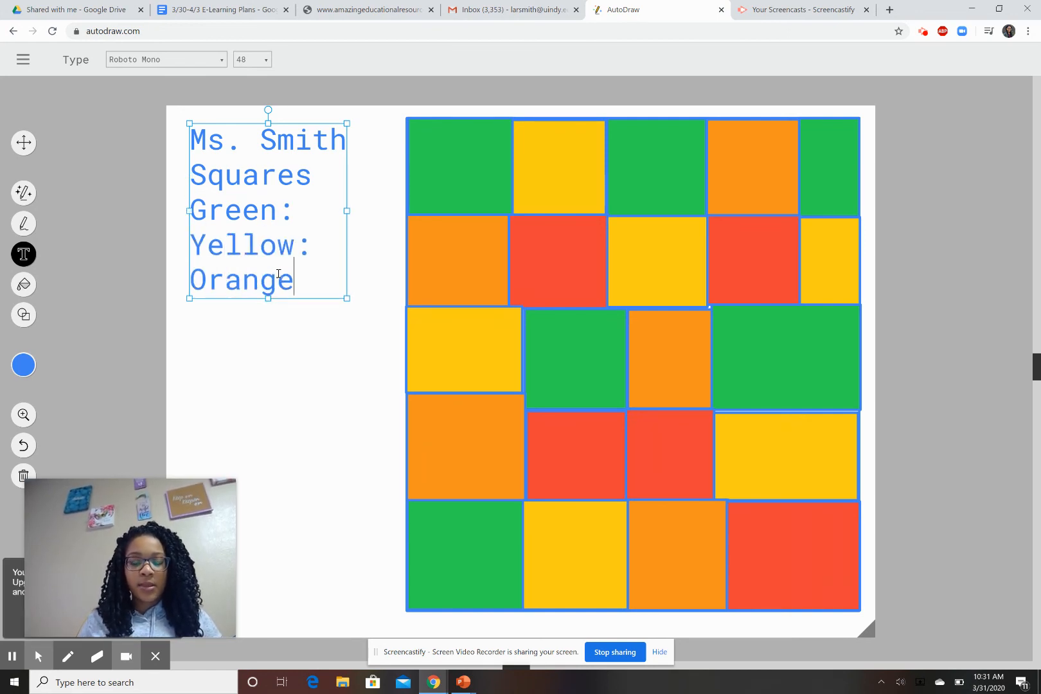
pyautogui.write(':')
pyautogui.press('Return')
pyautogui.write('Red:')
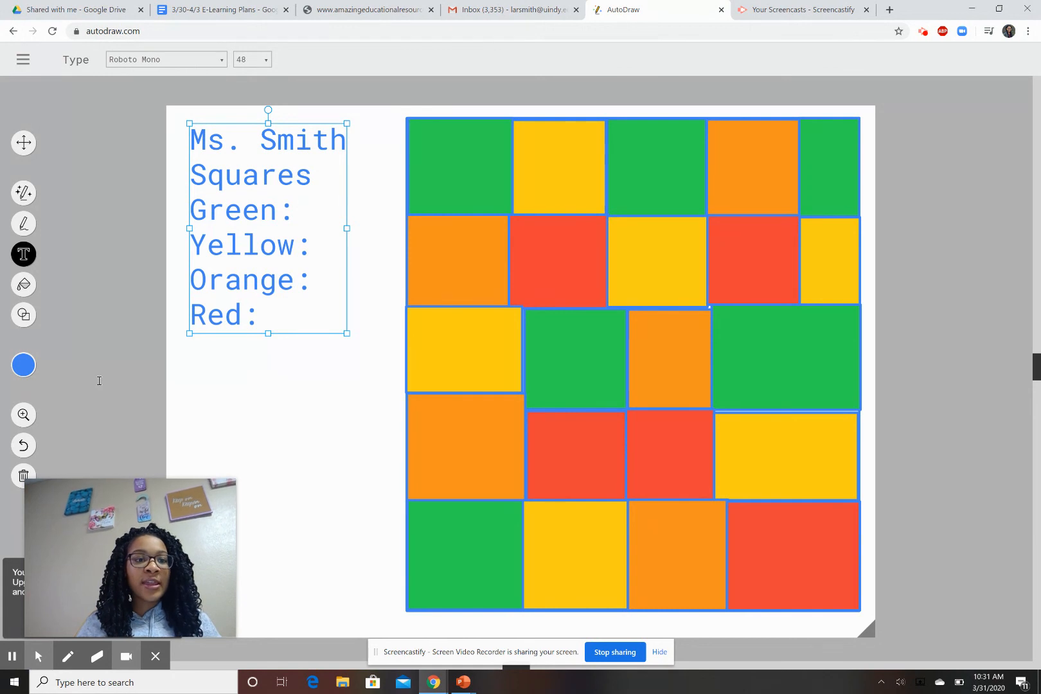
pyautogui.click(24, 59)
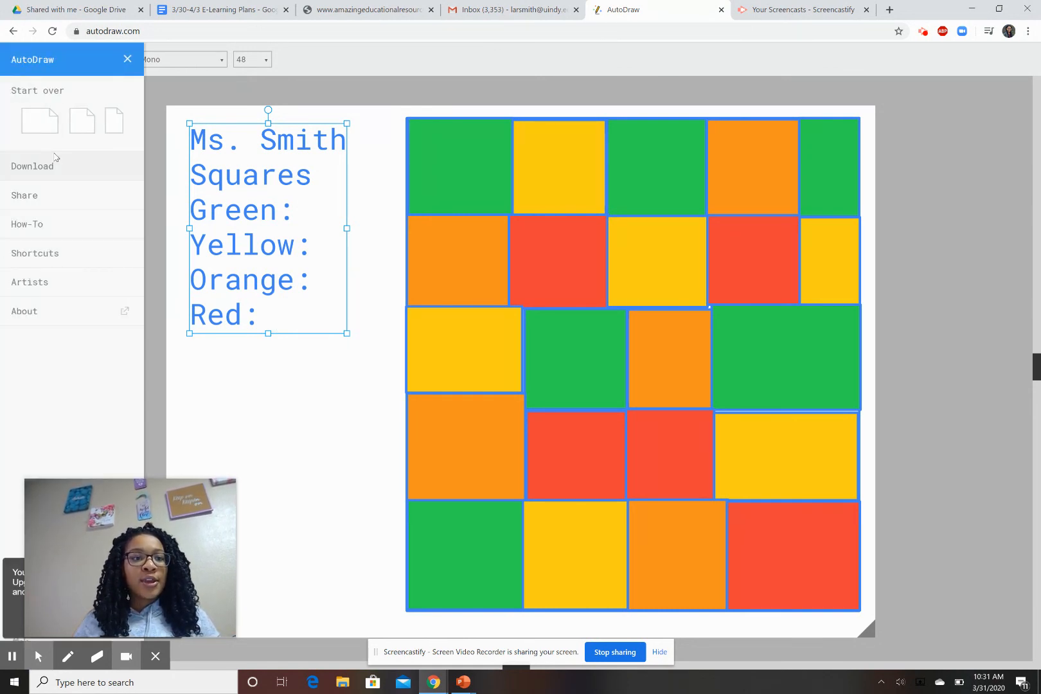